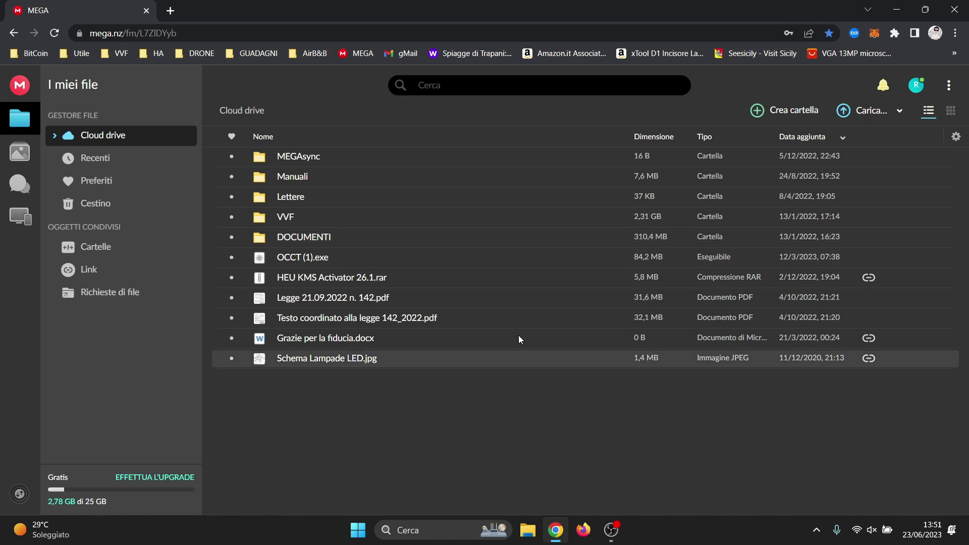
Open the MEGA dashboard showing 2,78 GB of 25 GB used, then load the upgrade plans
left_click(10, 87)
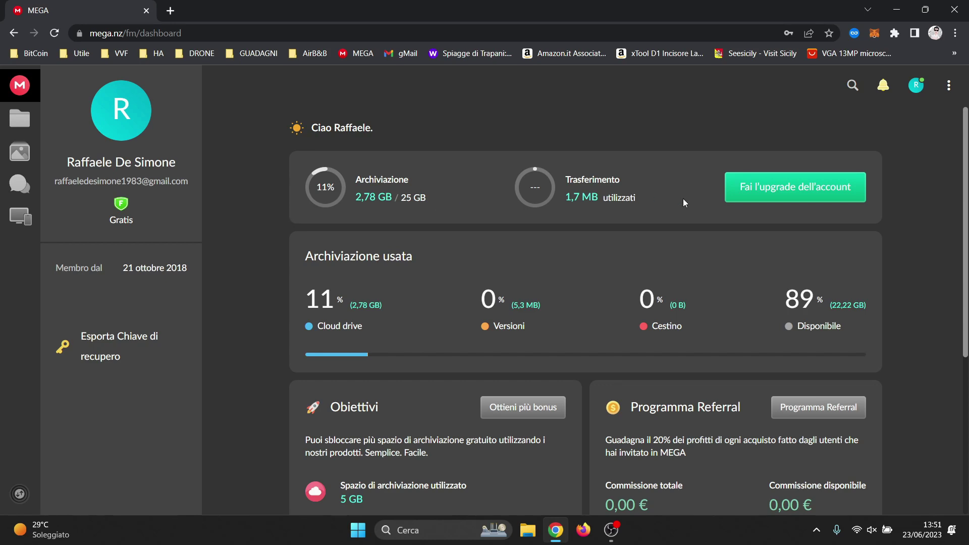
left_click(803, 178)
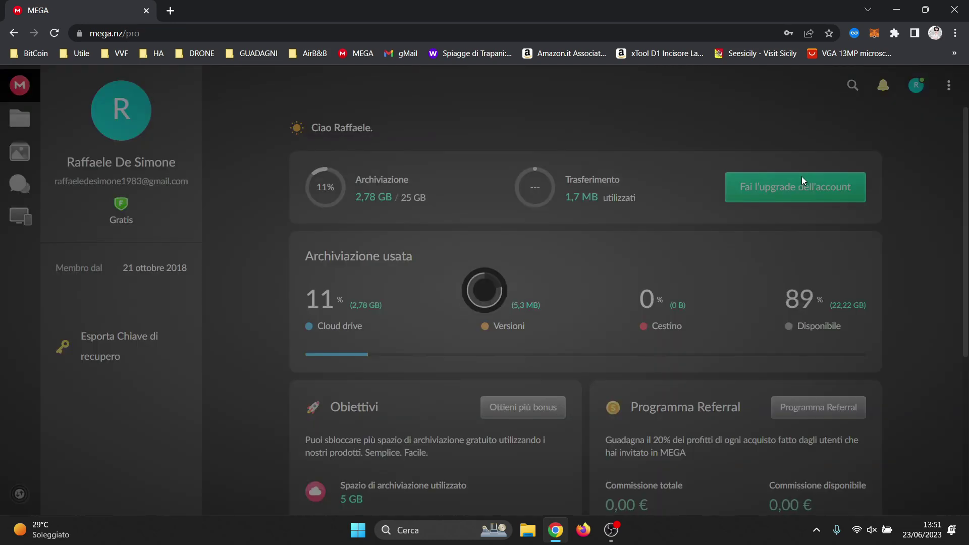
Review the Pro plans, highlighting Pro Lite's 4,99 € price and 400 GB storage, then go back
scroll(477, 252, "down", 2)
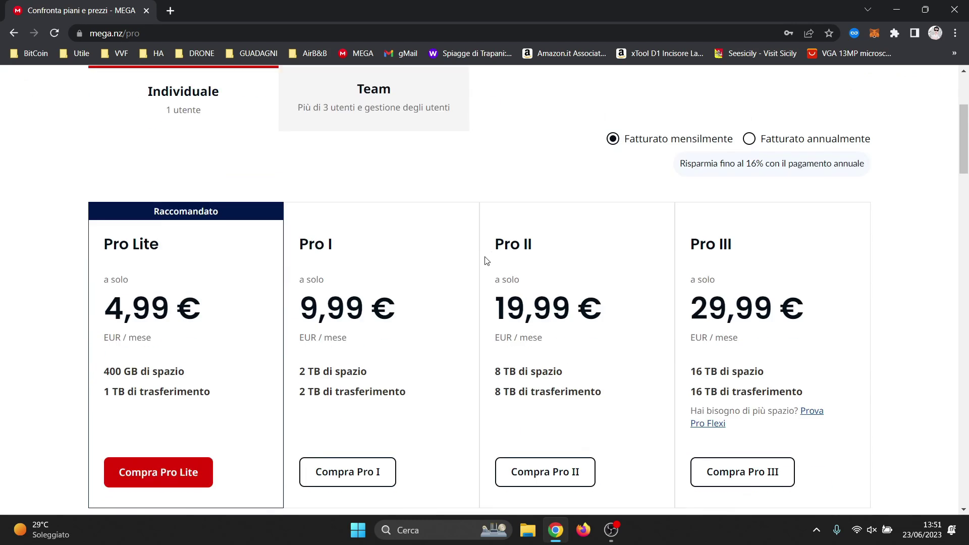
scroll(487, 260, "down", 4)
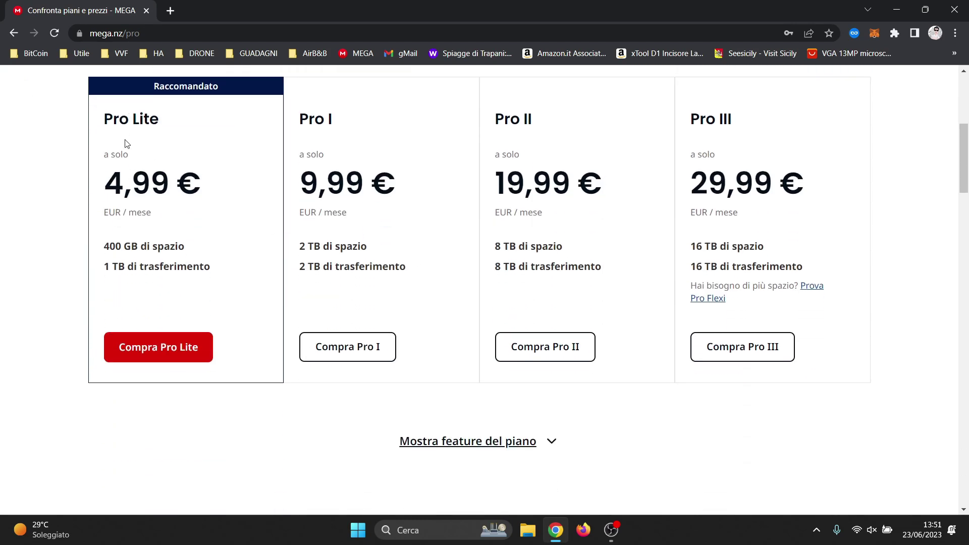
left_click_drag(110, 186, 223, 188)
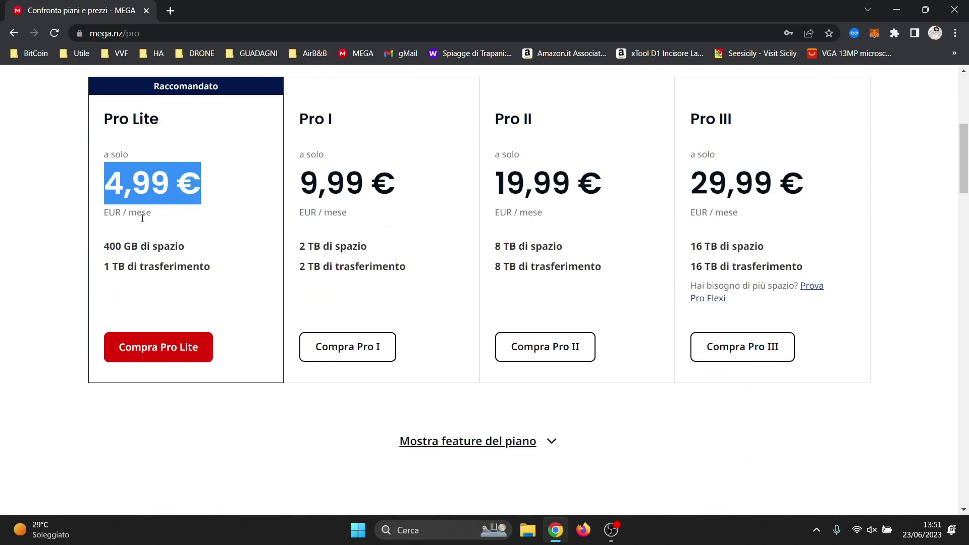
left_click_drag(104, 248, 187, 252)
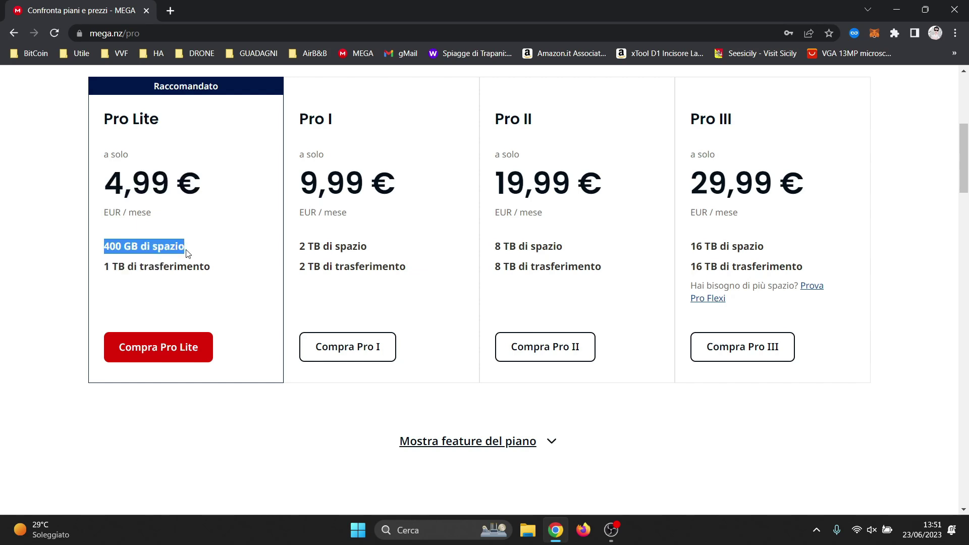
scroll(313, 247, "up", 6)
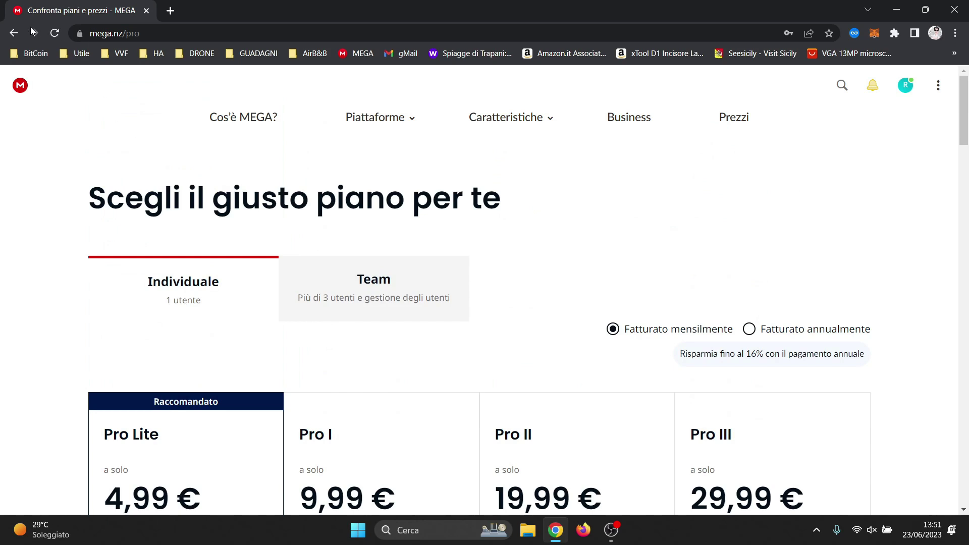
left_click(14, 33)
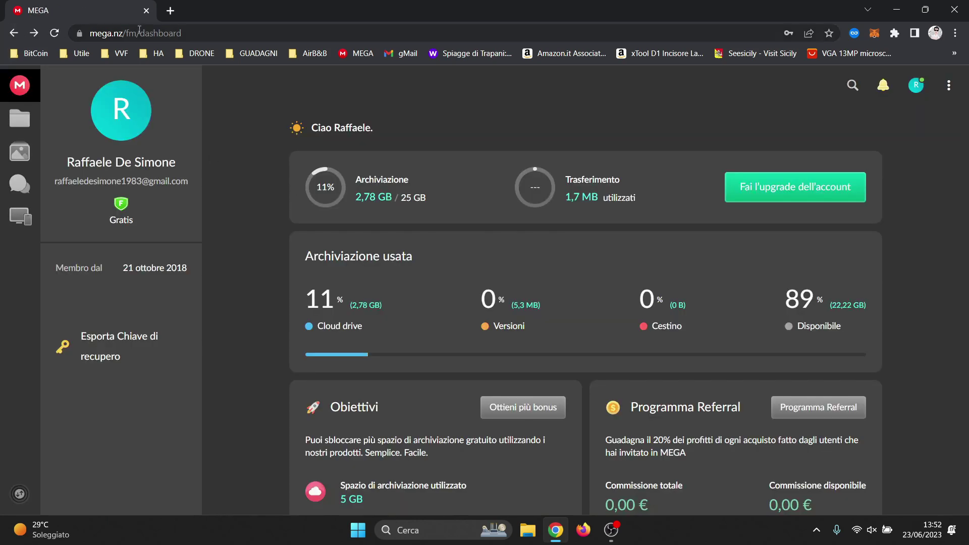
left_click_drag(95, 31, 126, 40)
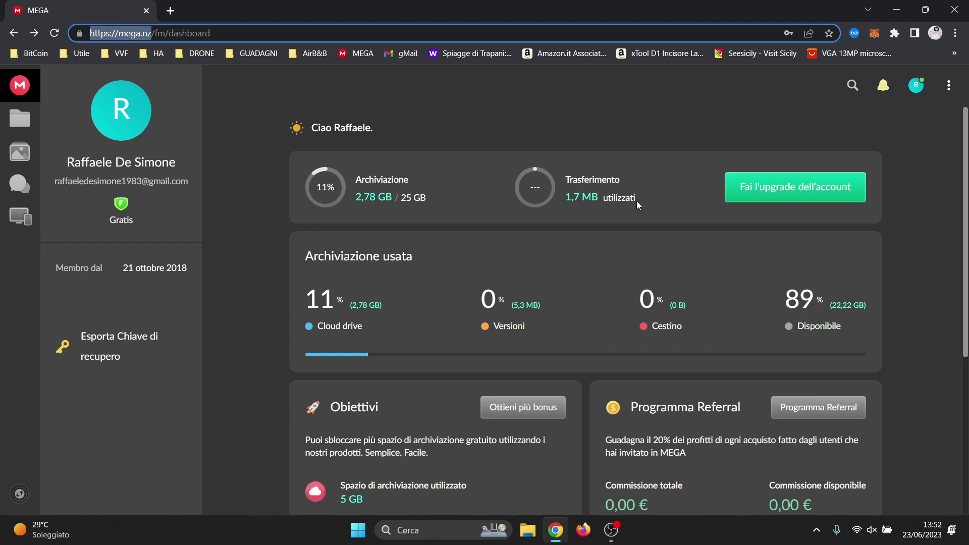
left_click(19, 119)
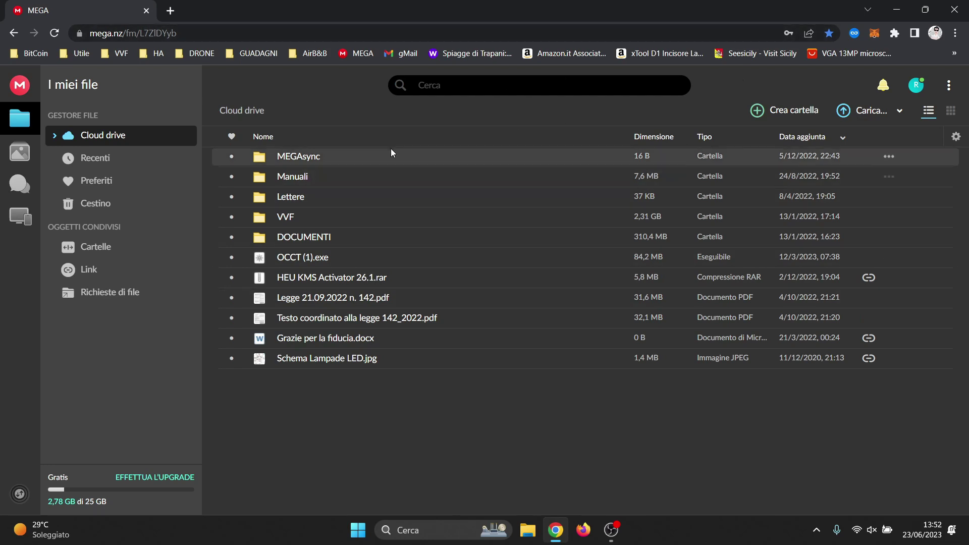
left_click(19, 91)
scroll(284, 217, "down", 2)
scroll(283, 221, "up", 2)
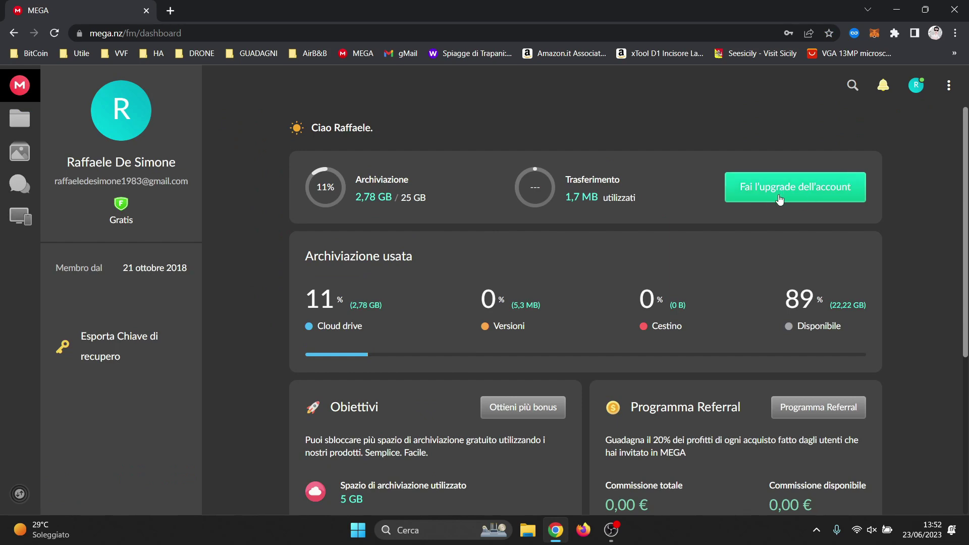
scroll(695, 249, "down", 2)
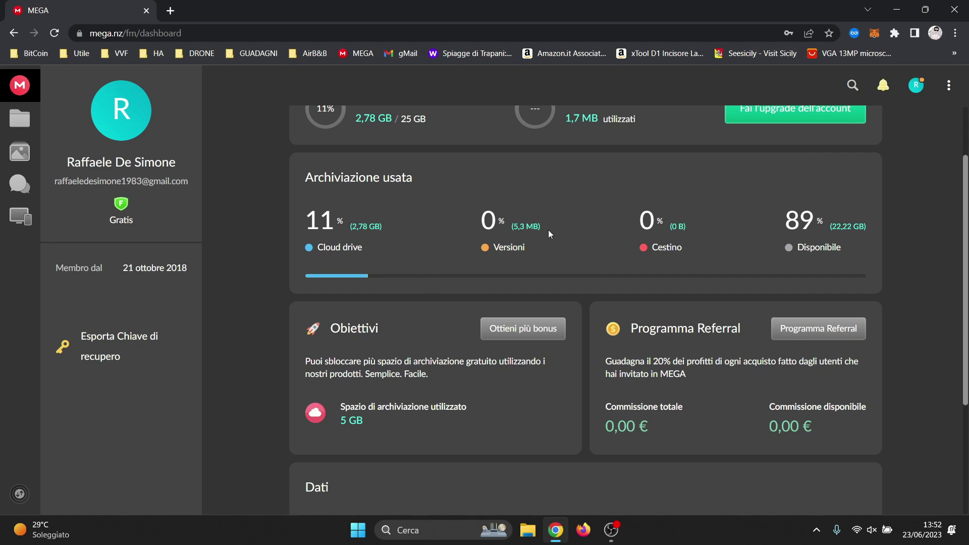
scroll(419, 275, "down", 2)
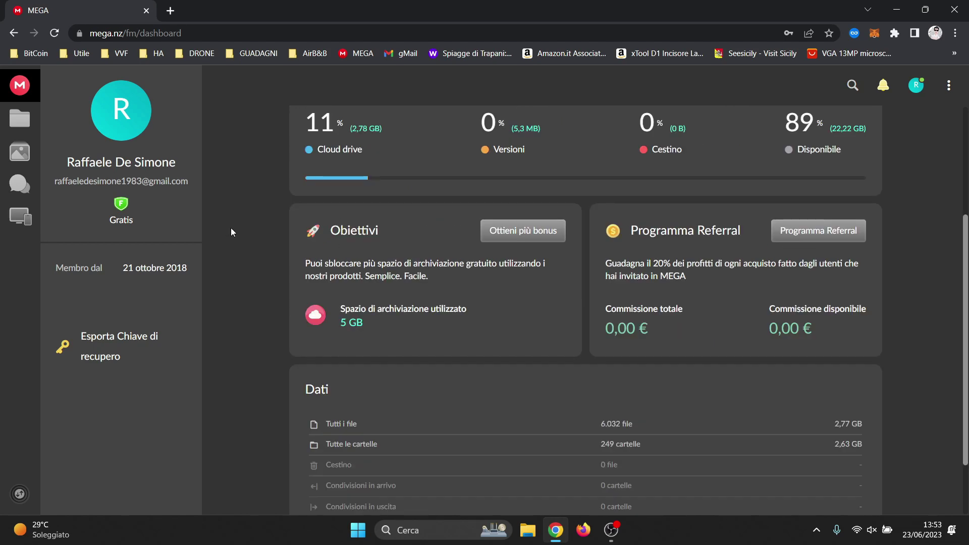
scroll(232, 228, "down", 2)
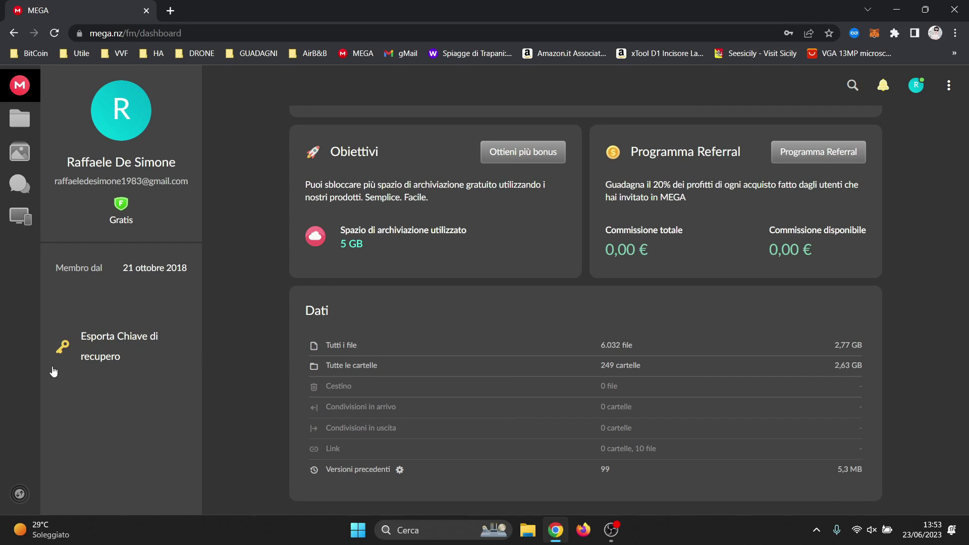
mouse_move(105, 338)
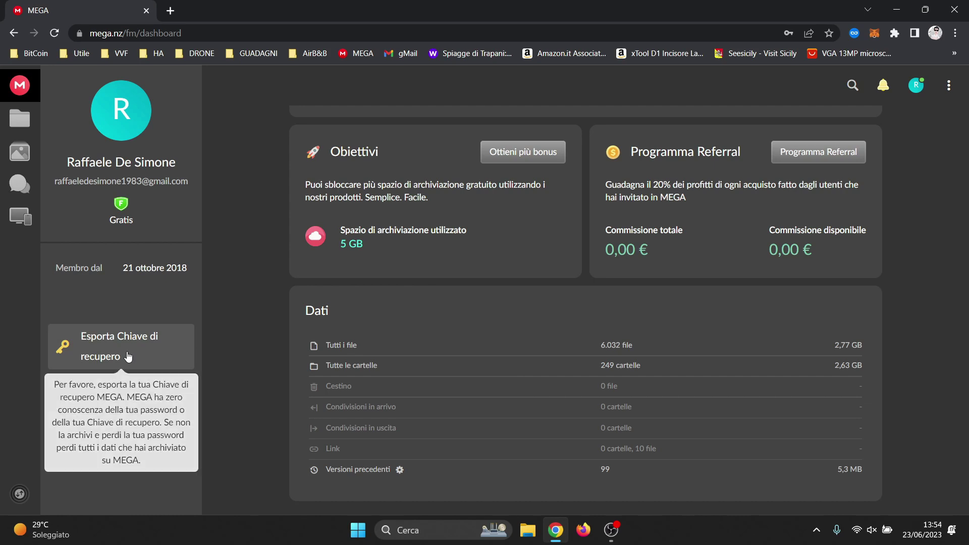
left_click(111, 347)
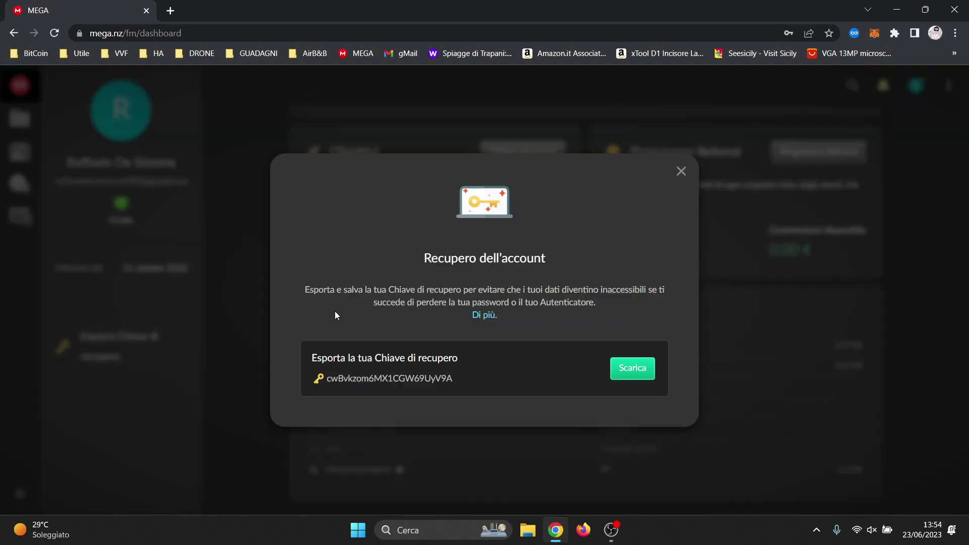
Download the recovery key as MEGA-CHIAVEDIRECUPERO.txt and return to the account dashboard
left_click(631, 372)
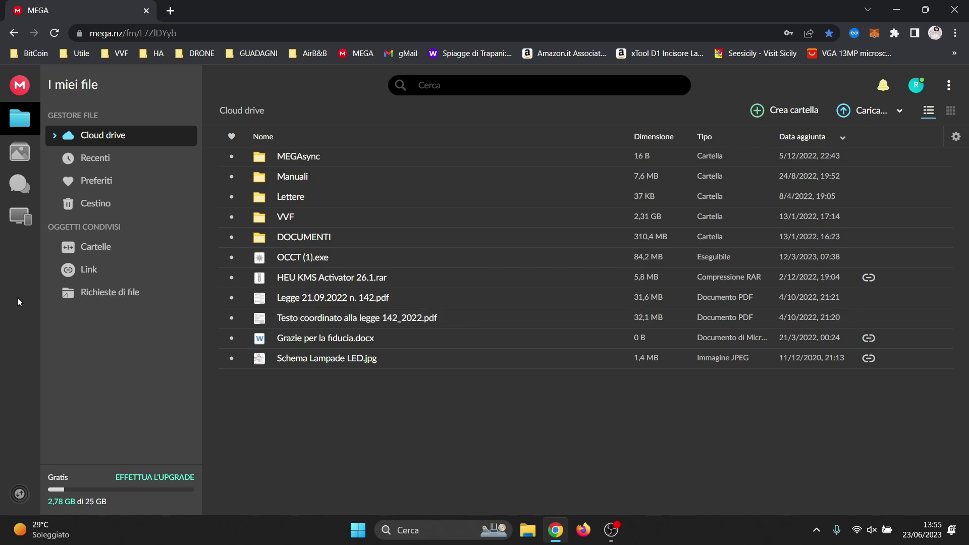
left_click(125, 254)
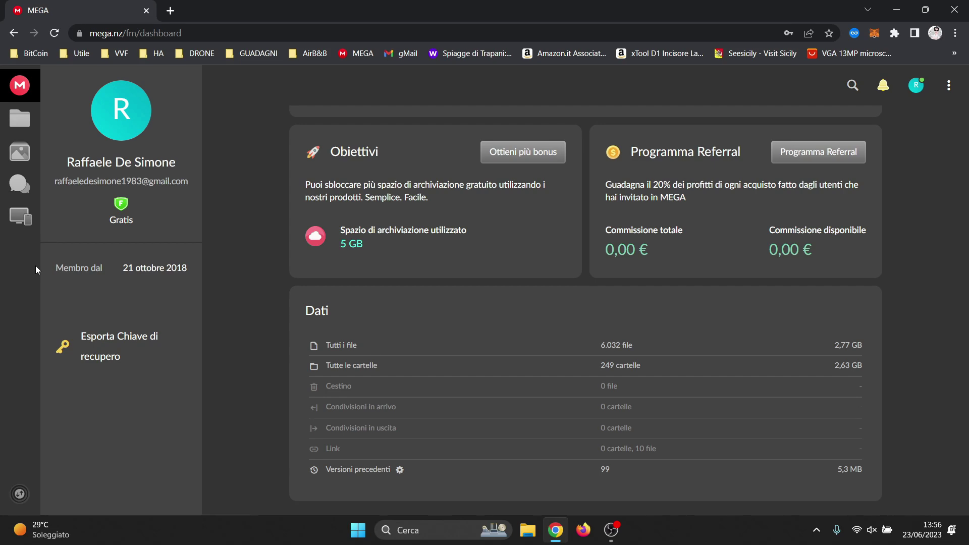
Open the Backup Centre devices page and start a computer backup to get the desktop app offer
left_click(22, 214)
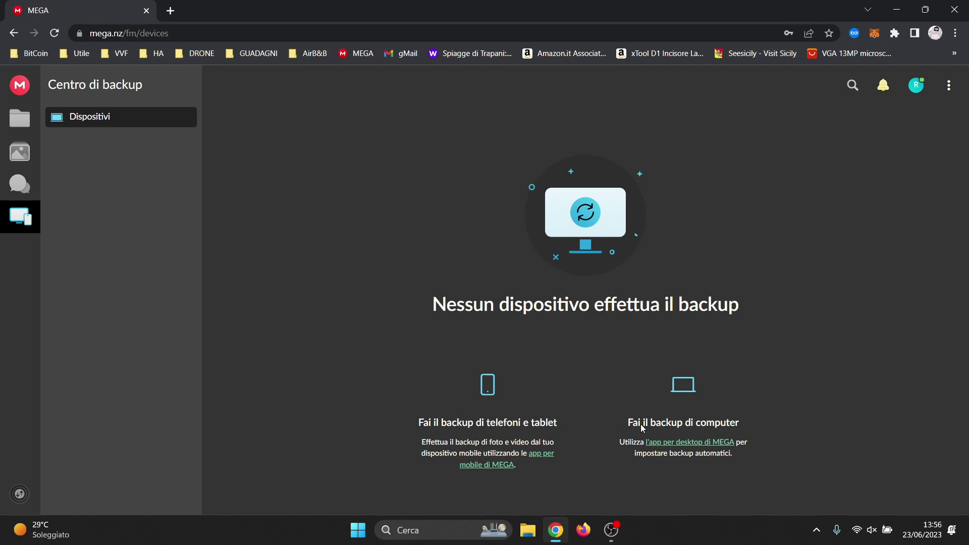
left_click(668, 448)
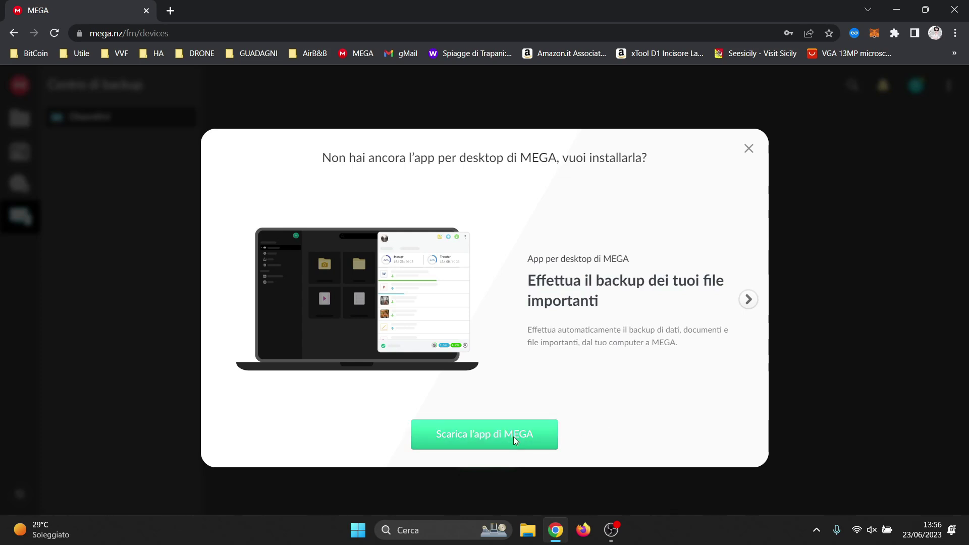
Download the MEGA desktop installer and run it with Italiano as the setup language
left_click(513, 438)
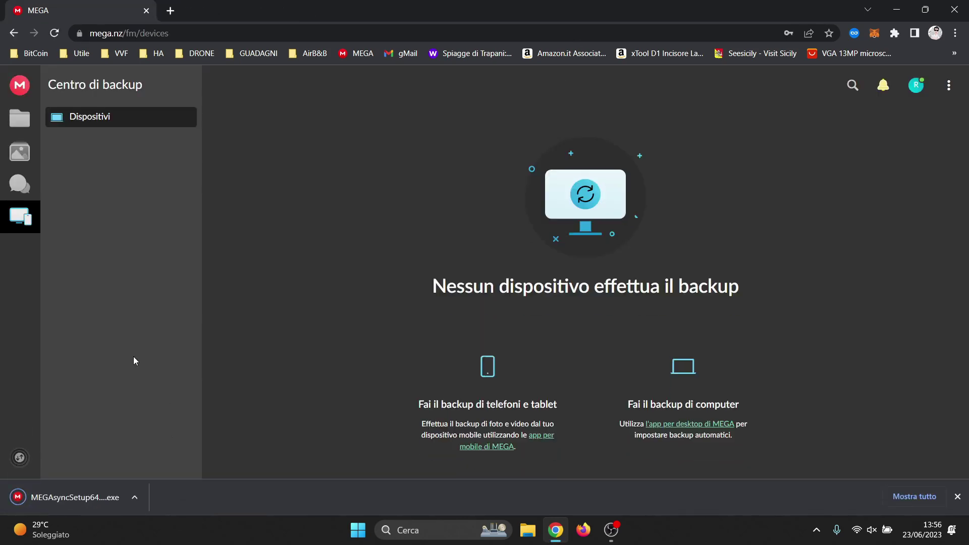
left_click(74, 497)
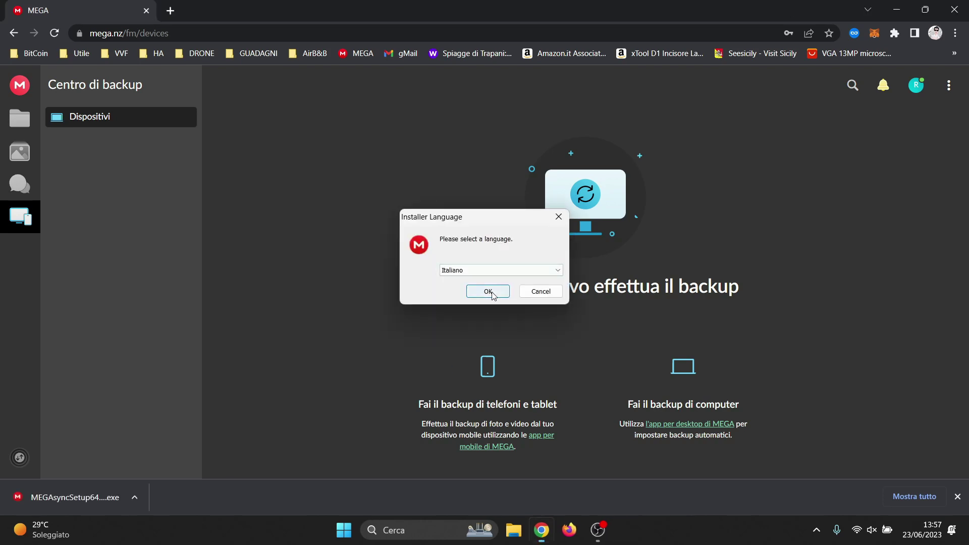
left_click(488, 291)
Accept the license and install MEGAsync 4.9.5 for the single user, launching it at the end
left_click(555, 363)
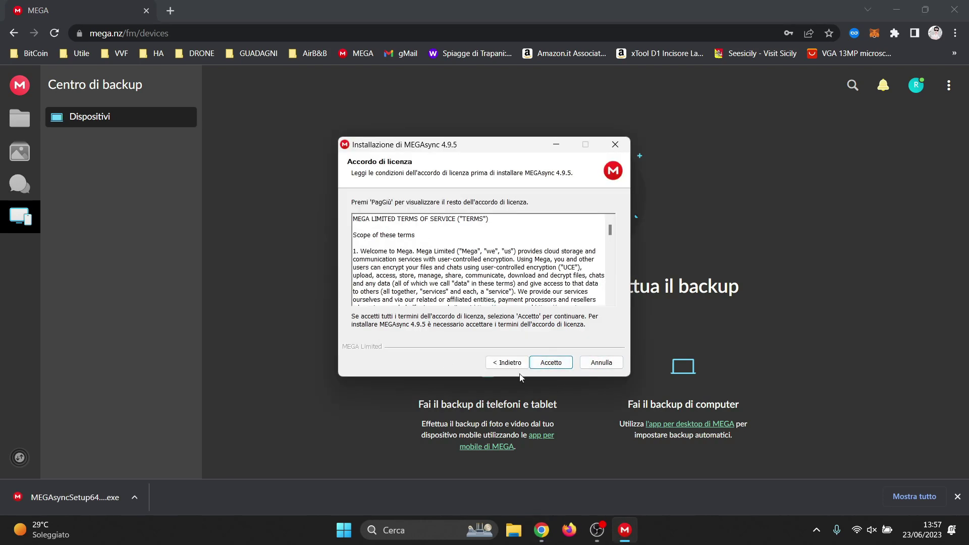
left_click(550, 362)
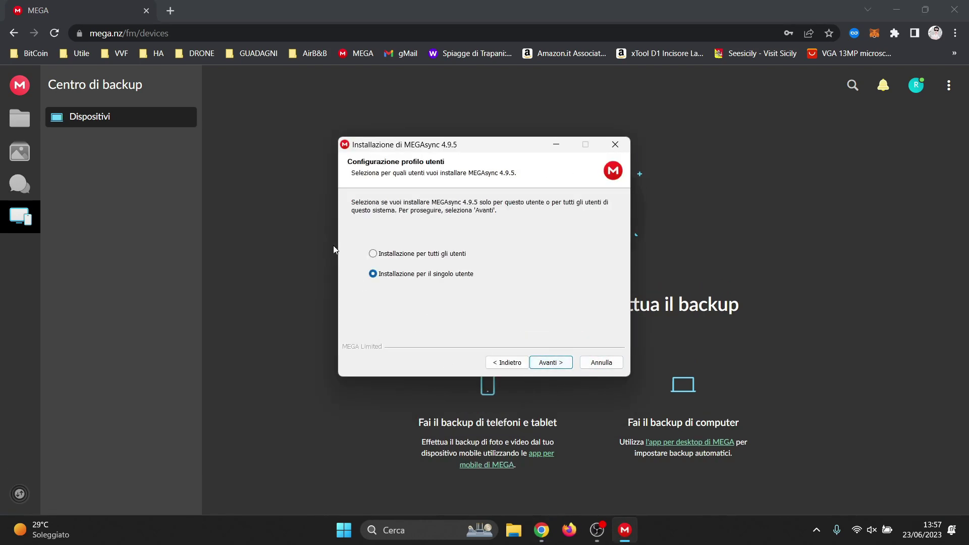
left_click(564, 365)
left_click(550, 362)
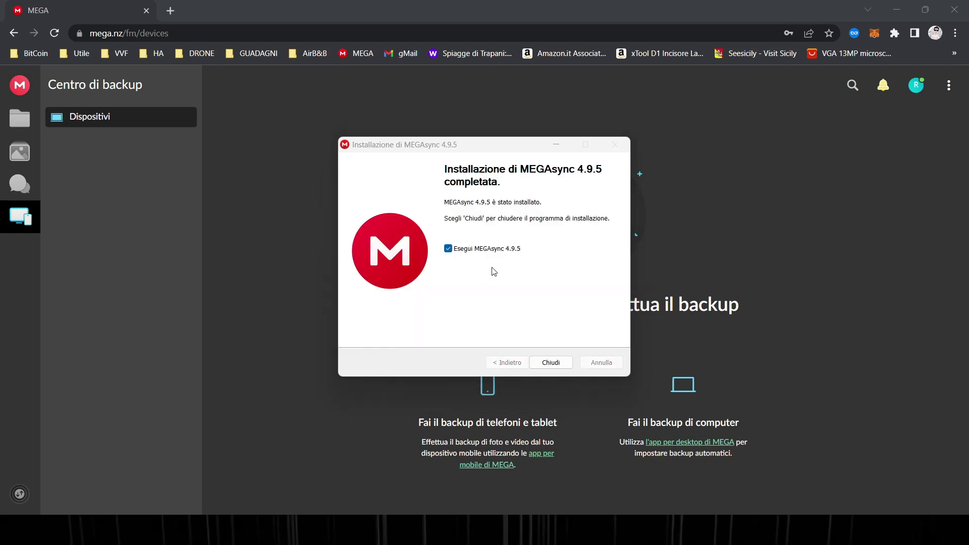
left_click(551, 363)
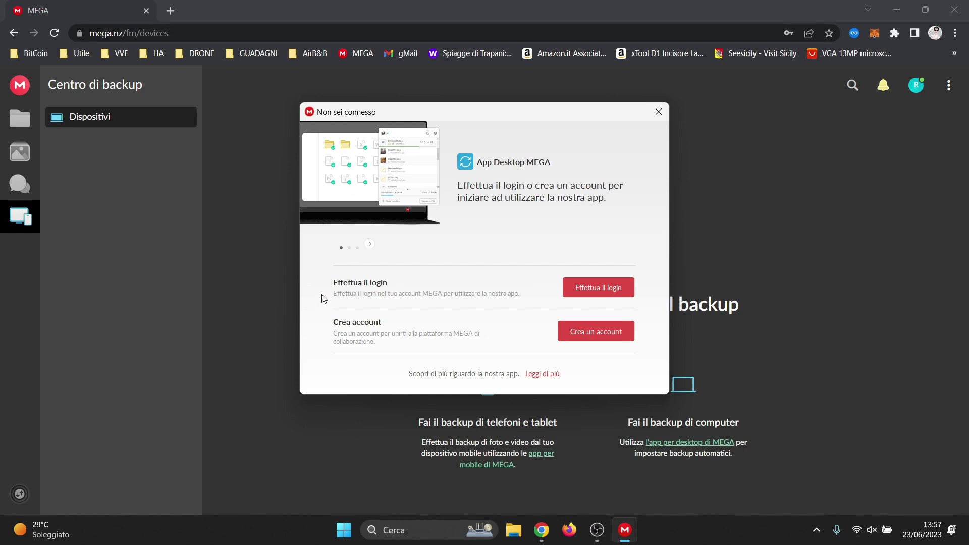
Log in to MEGAsync with the account's email and password
left_click(582, 290)
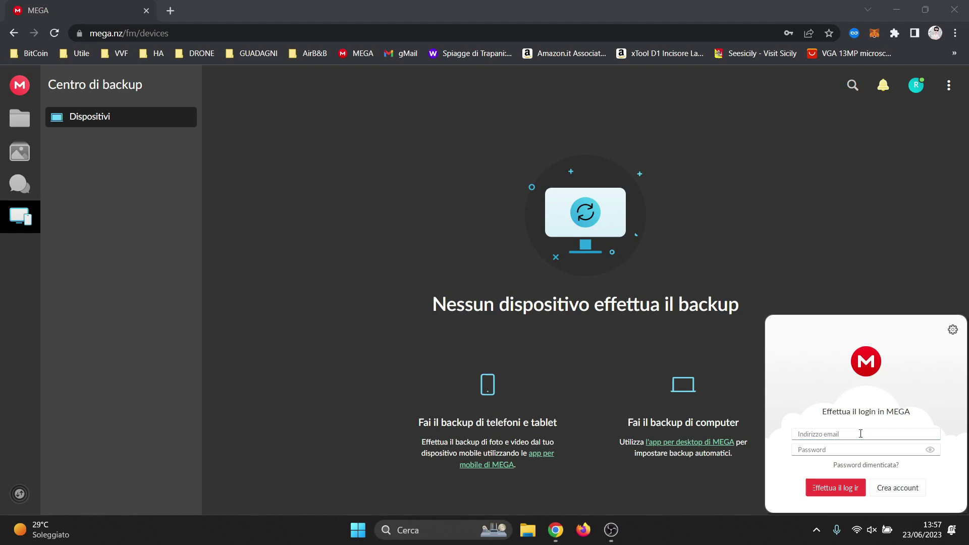
type("raffae")
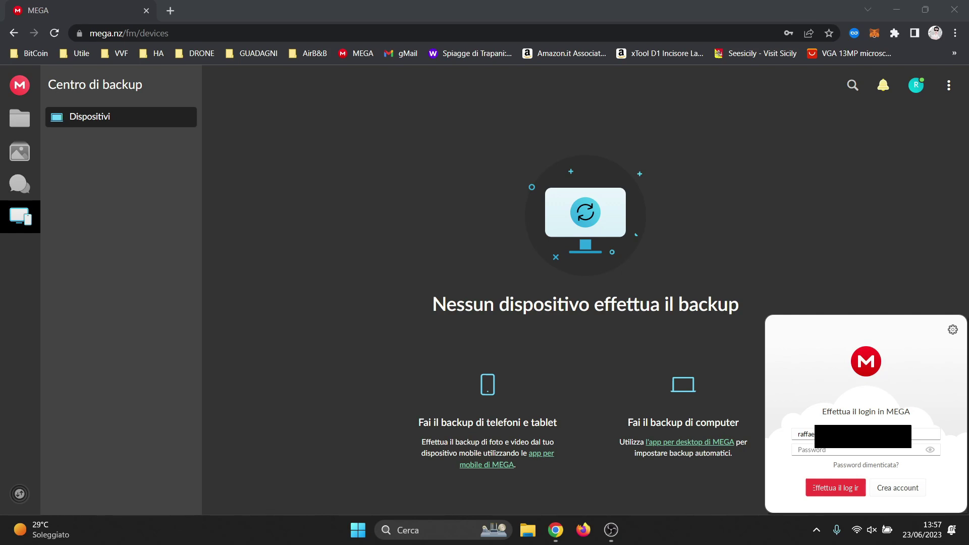
left_click(858, 450)
type("•••••••")
key("Return")
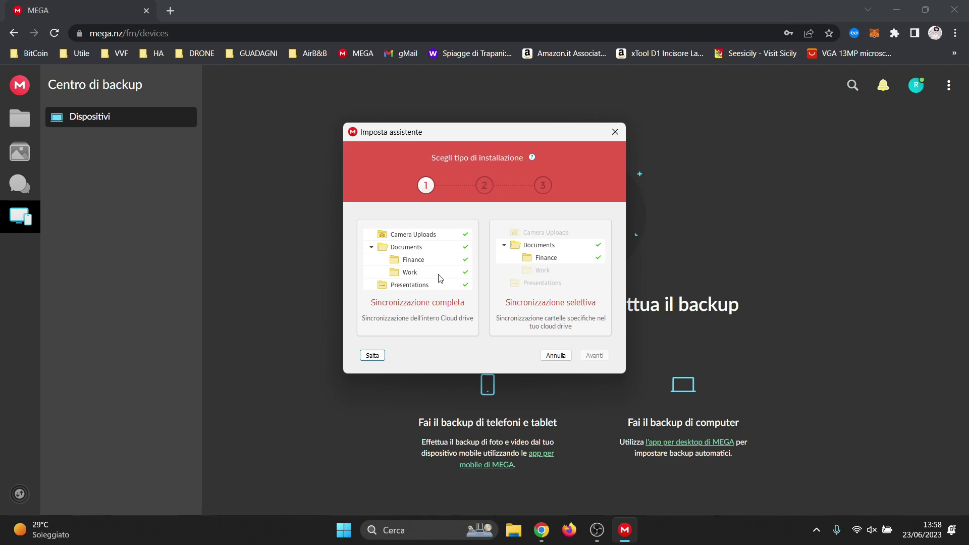
Choose Sincronizzazione selettiva and continue to the folder pairing step
left_click(534, 266)
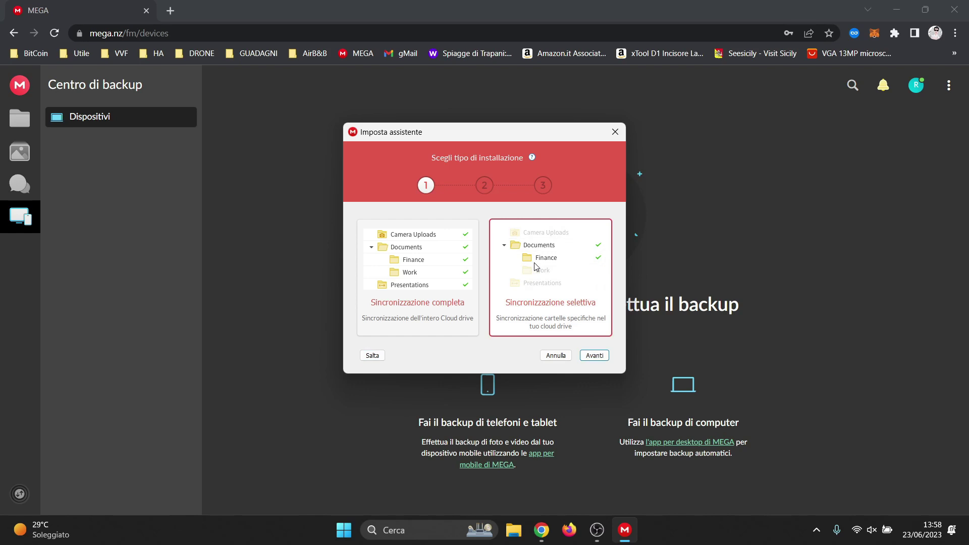
left_click(600, 356)
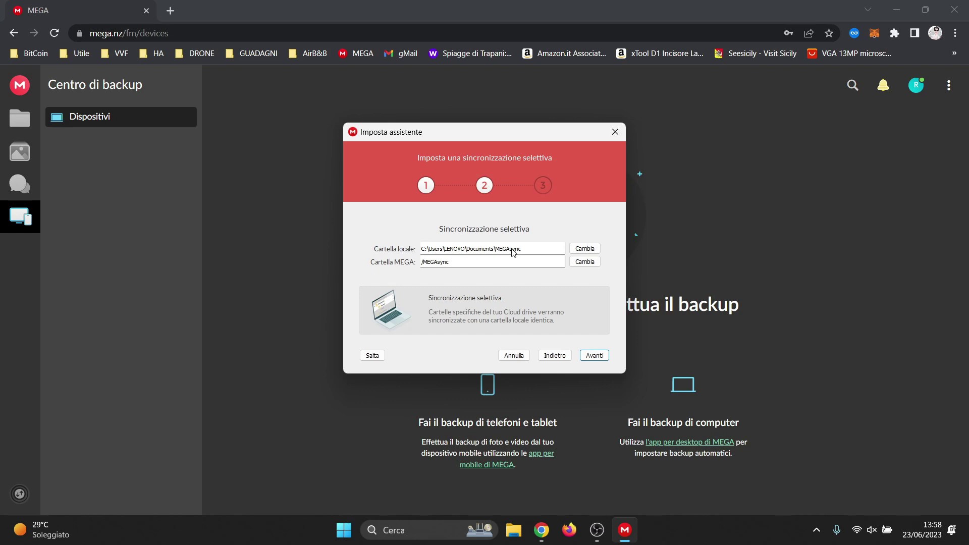
left_click(891, 17)
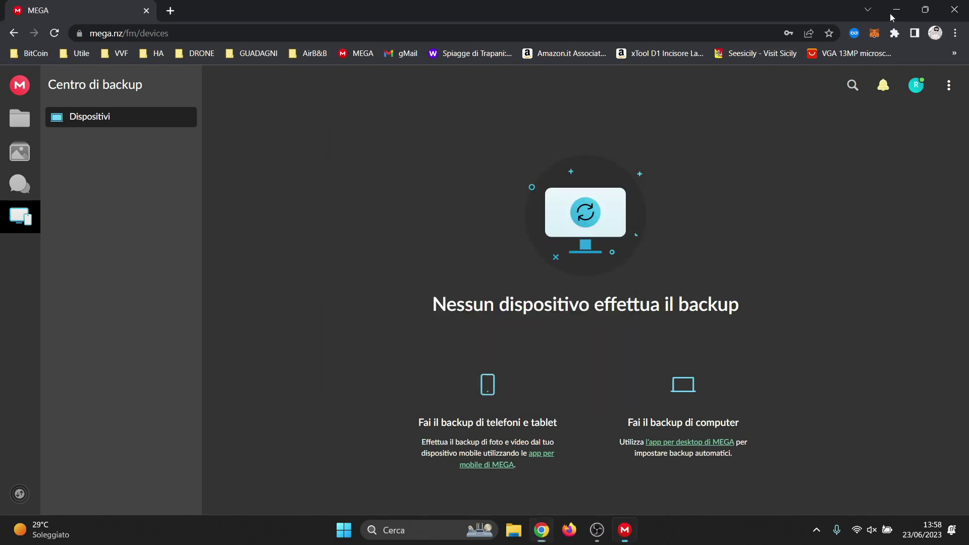
left_click(892, 15)
Create a new desktop folder named BK_LENOVO
right_click(672, 48)
mouse_move(711, 124)
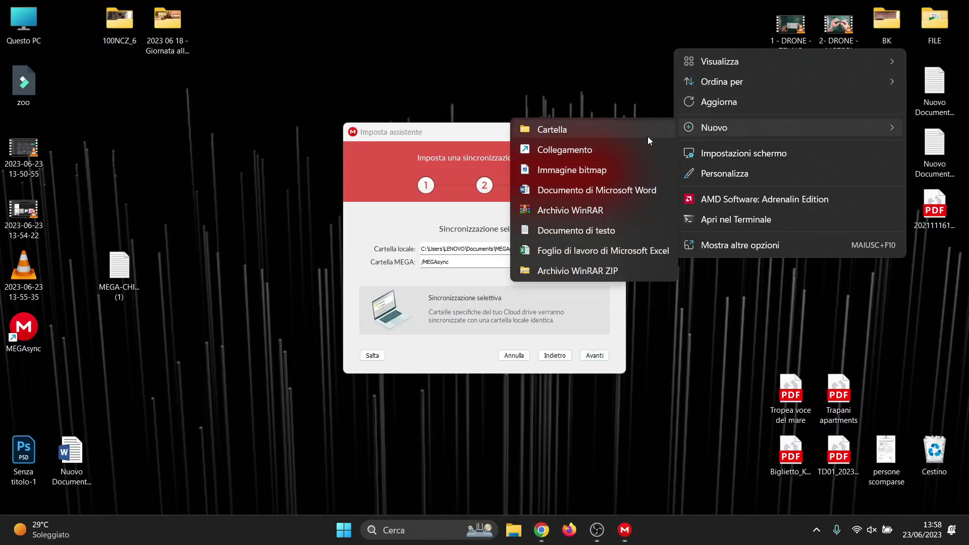
left_click(623, 133)
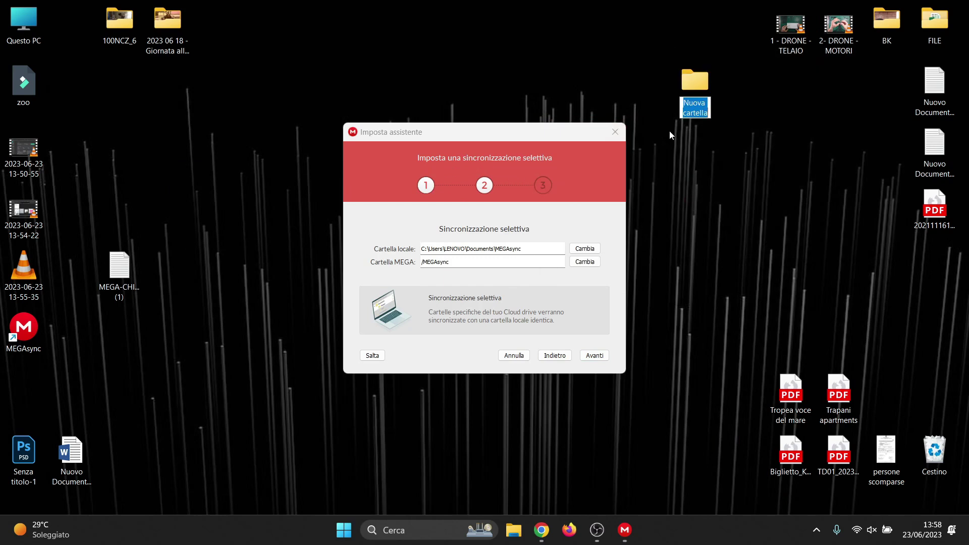
type("BK")
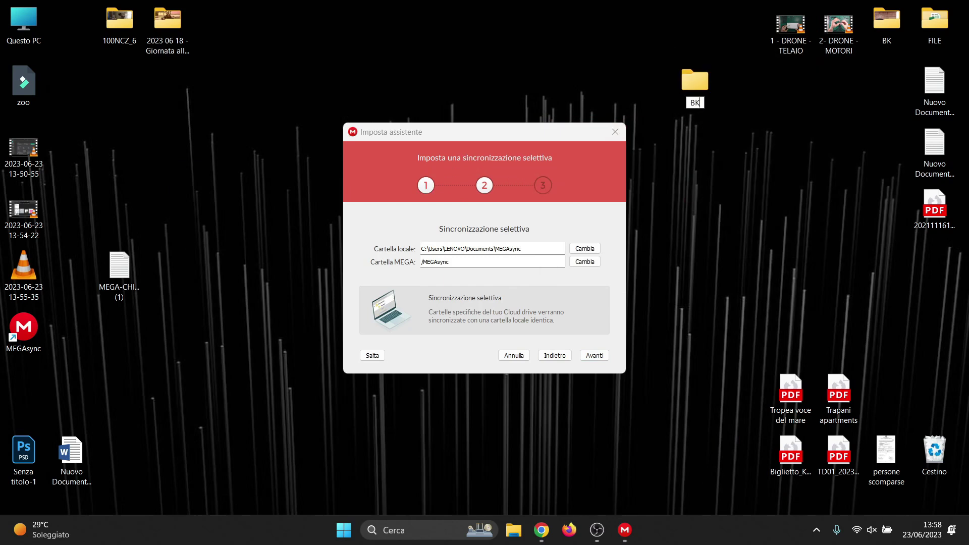
type("_LENOVO")
key("Return")
left_click_drag(705, 88, 647, 43)
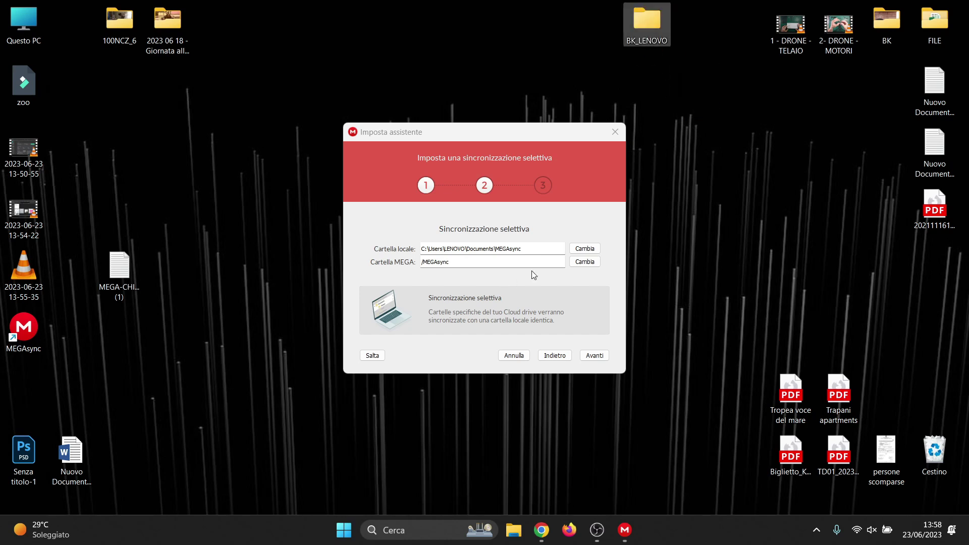
Set the Desktop BK_LENOVO folder as MEGAsync's local sync folder
left_click(575, 249)
left_click(404, 264)
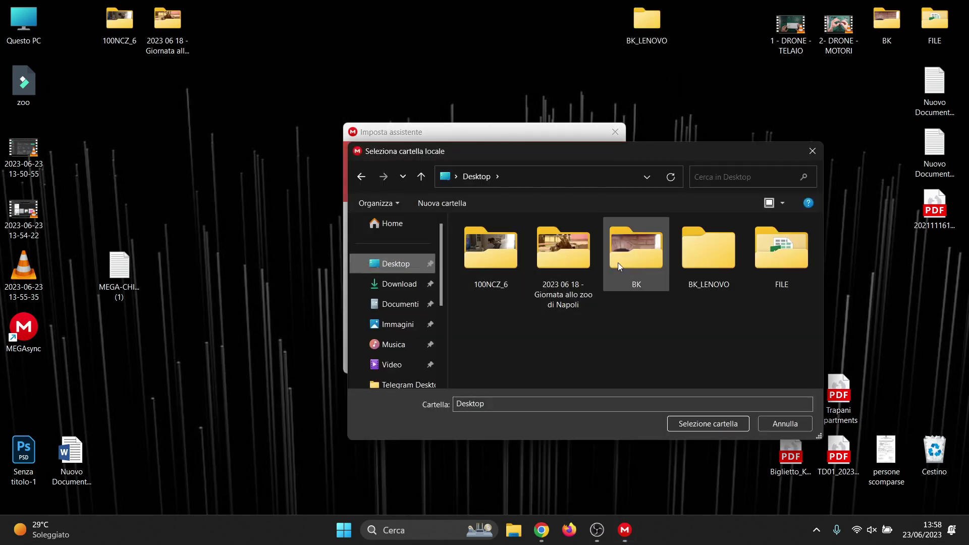
left_click(721, 272)
left_click(725, 427)
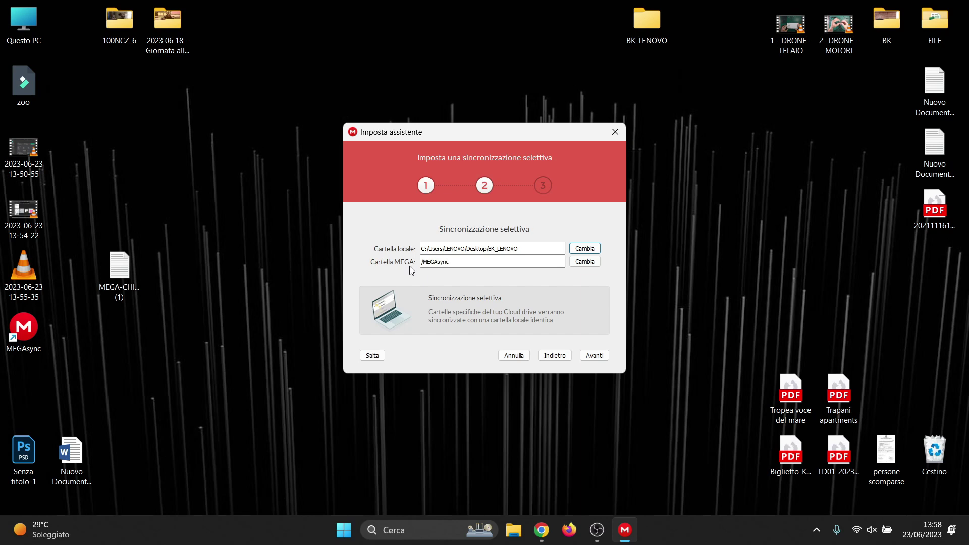
left_click(541, 531)
In the MEGA web Cloud drive, create an empty top-level folder named BK_LENOVO
left_click(19, 118)
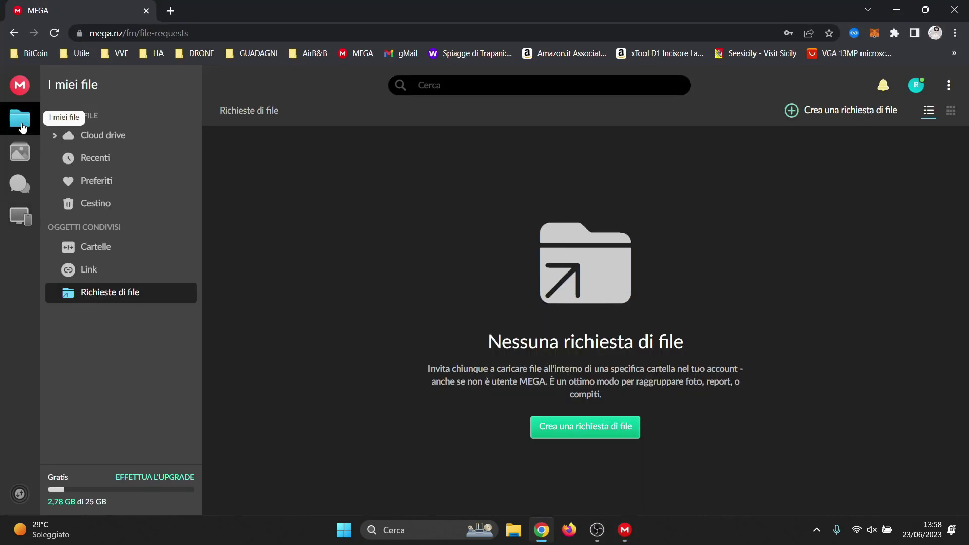
left_click(132, 143)
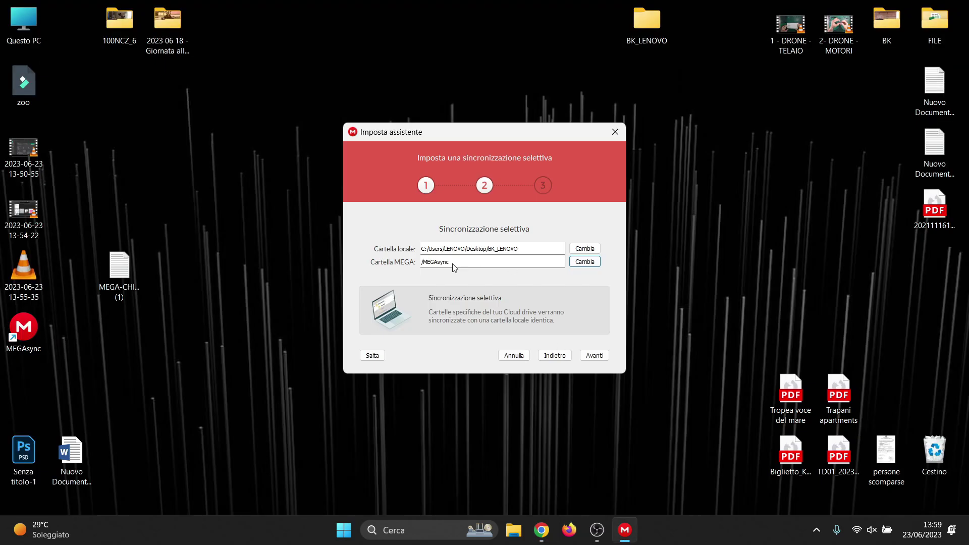
left_click_drag(423, 264, 447, 270)
left_click(540, 534)
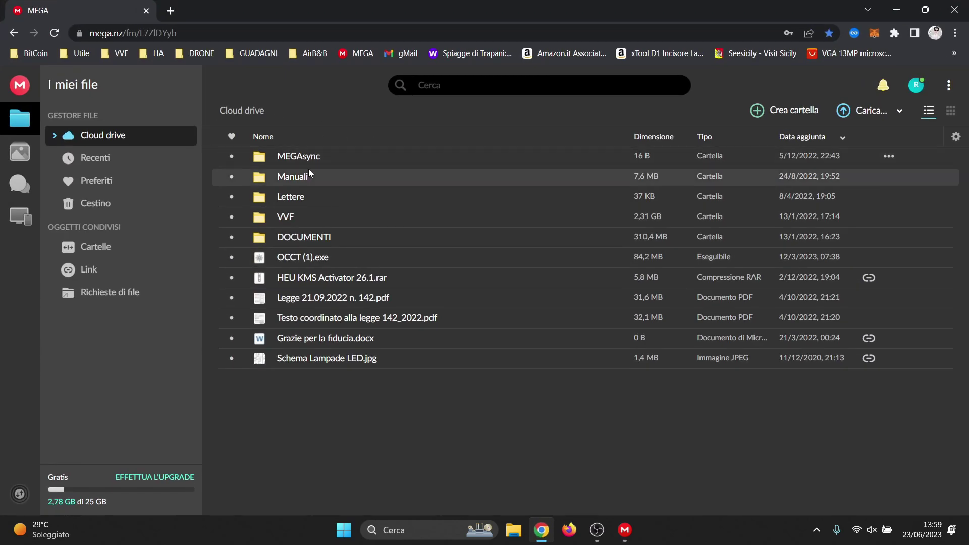
left_click(795, 111)
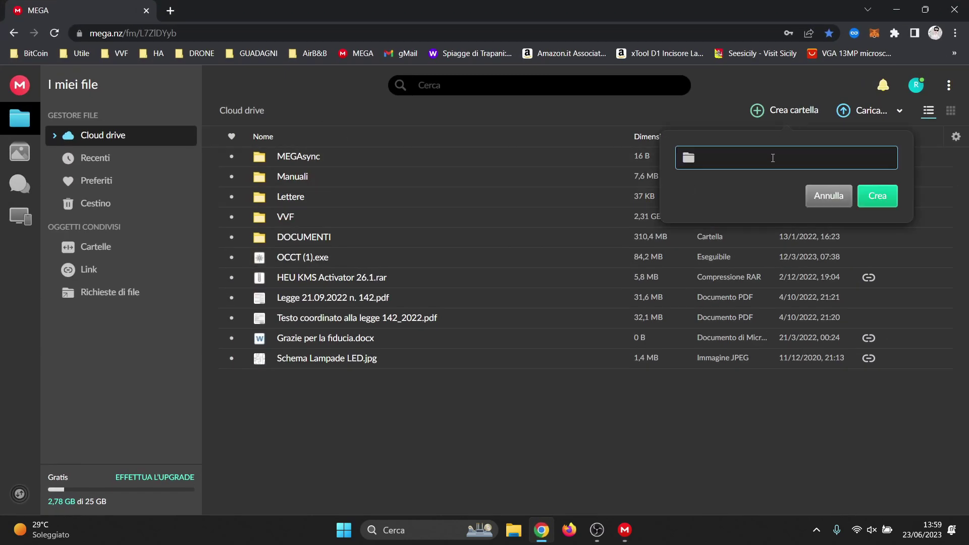
type("BK_LENOVO")
left_click(877, 196)
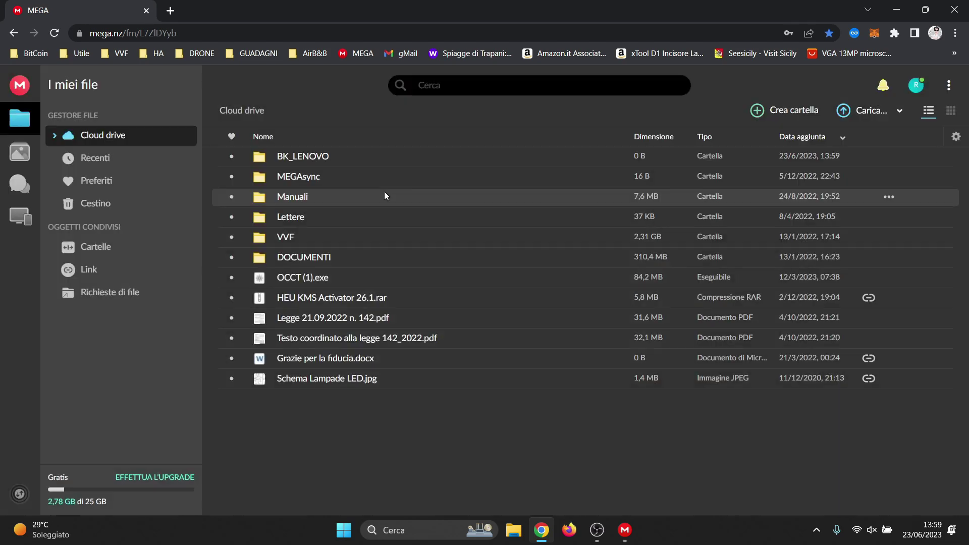
left_click(897, 9)
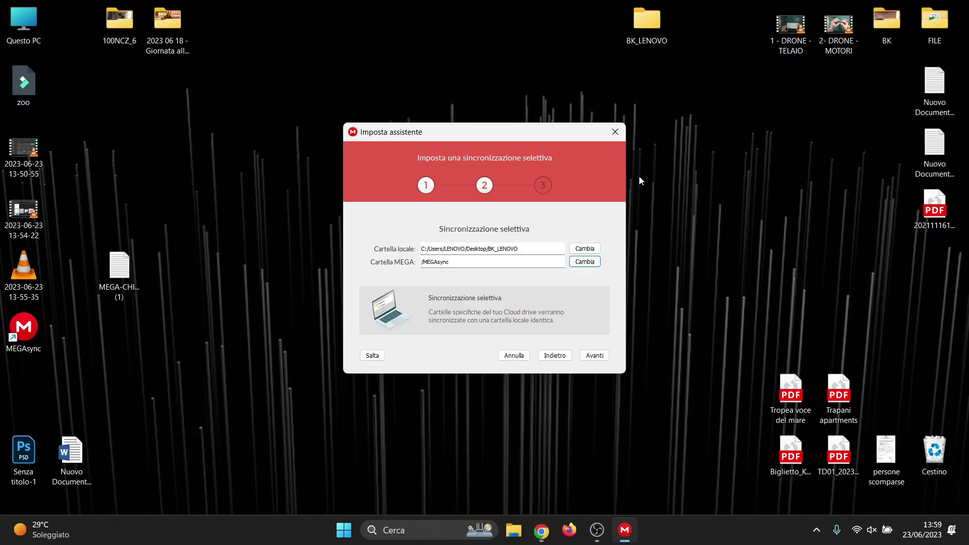
Choose /BK_LENOVO as the MEGA folder and complete the MEGAsync setup wizard
left_click(584, 262)
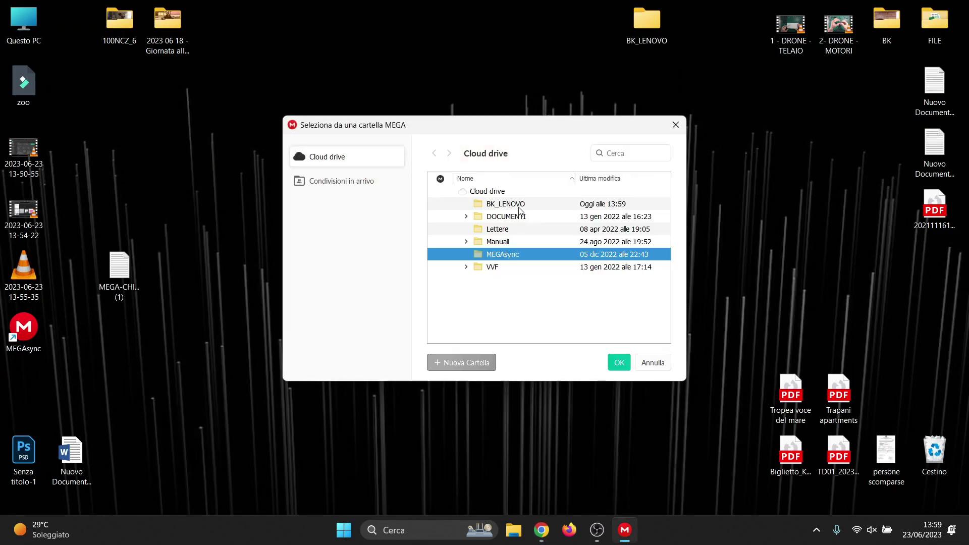
left_click(522, 210)
left_click(619, 362)
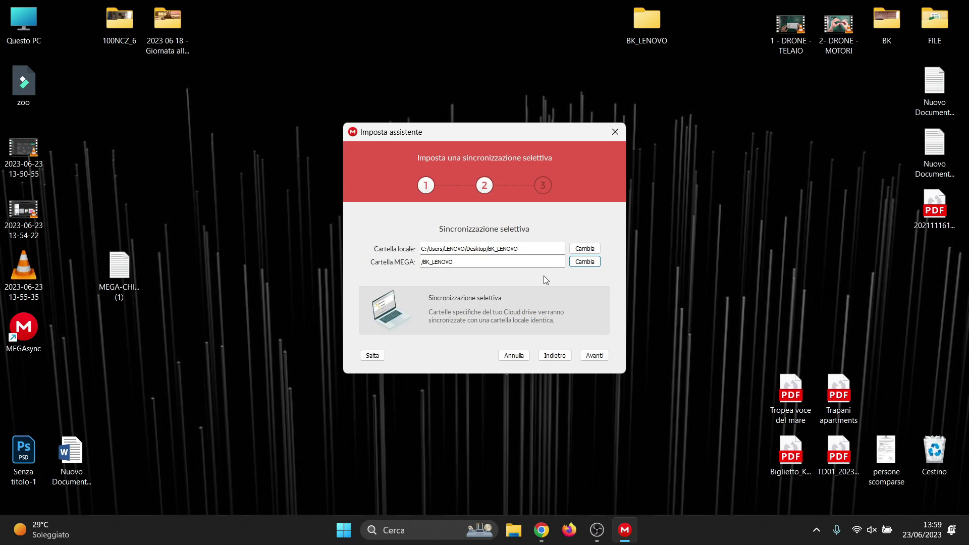
left_click(595, 356)
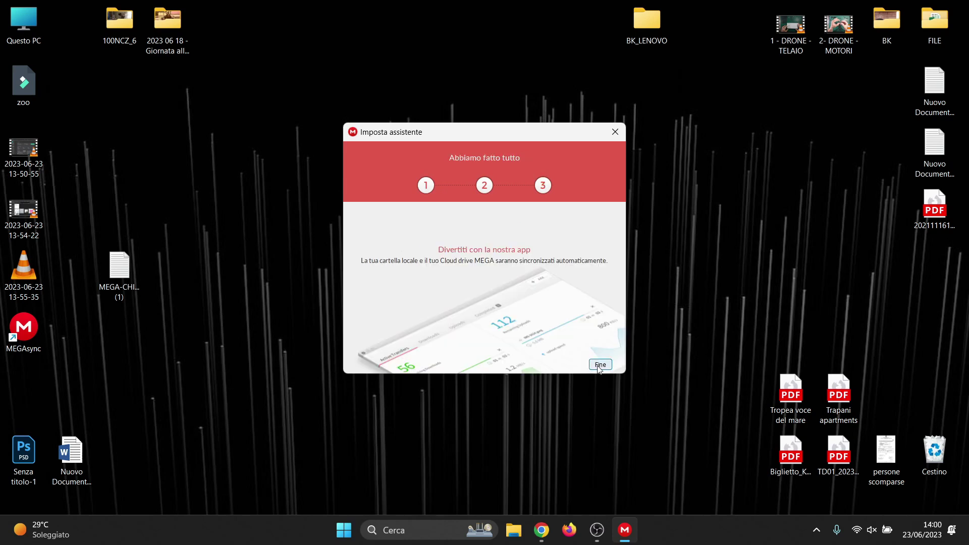
left_click(600, 367)
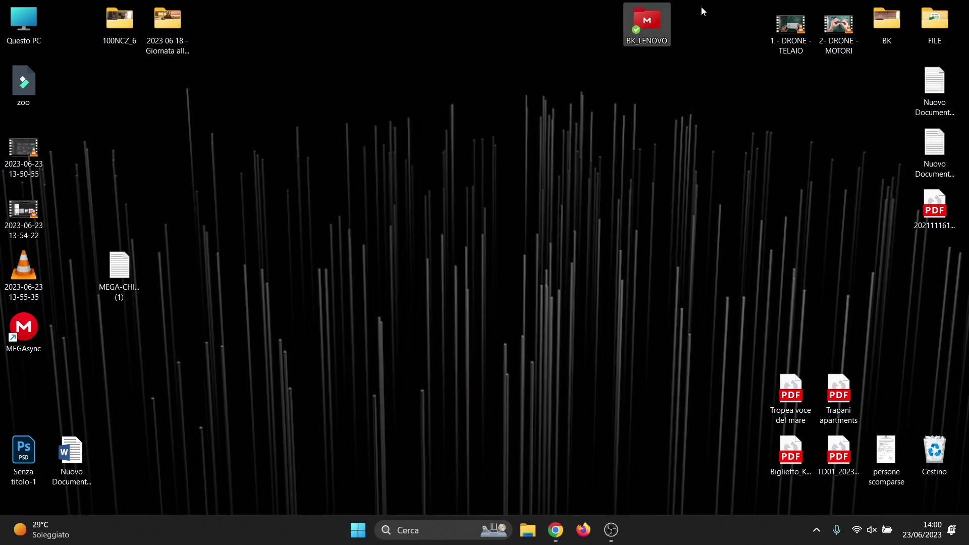
left_click_drag(706, 3, 612, 62)
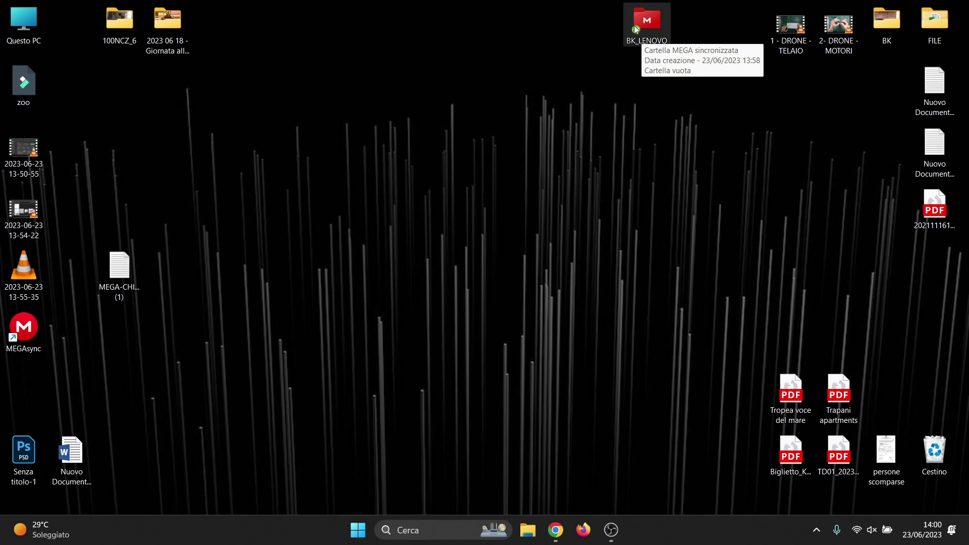
left_click(702, 86)
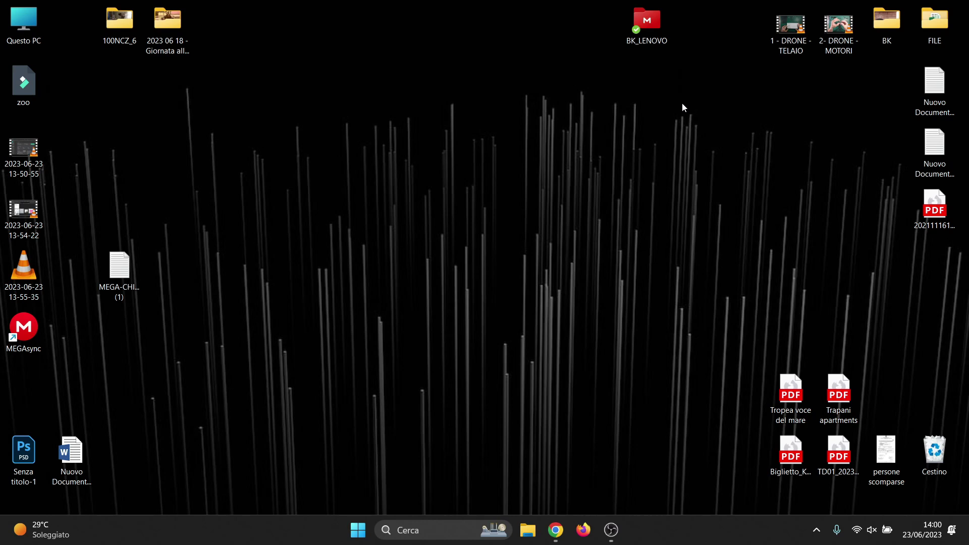
Create a new desktop text document named TEST
right_click(644, 115)
mouse_move(742, 214)
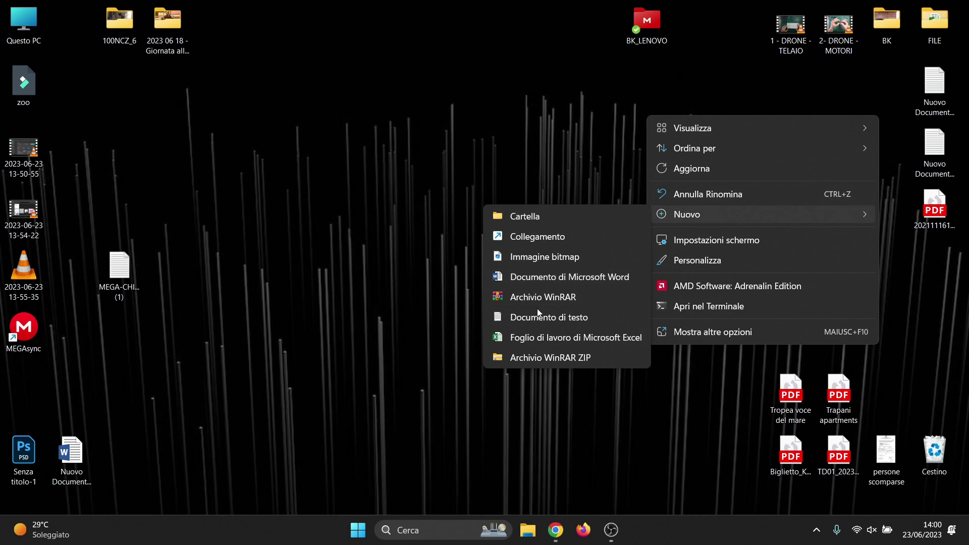
left_click(537, 319)
type("TEST")
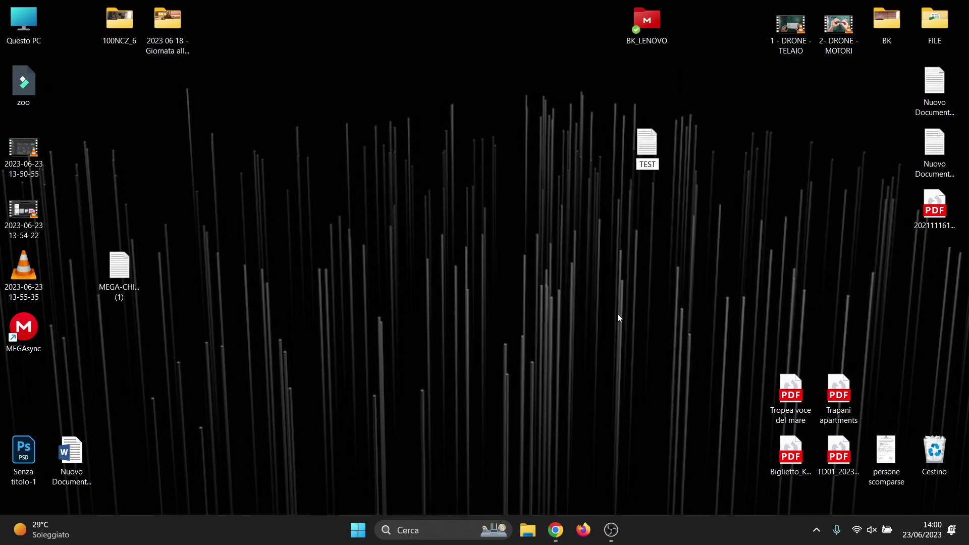
key("Return")
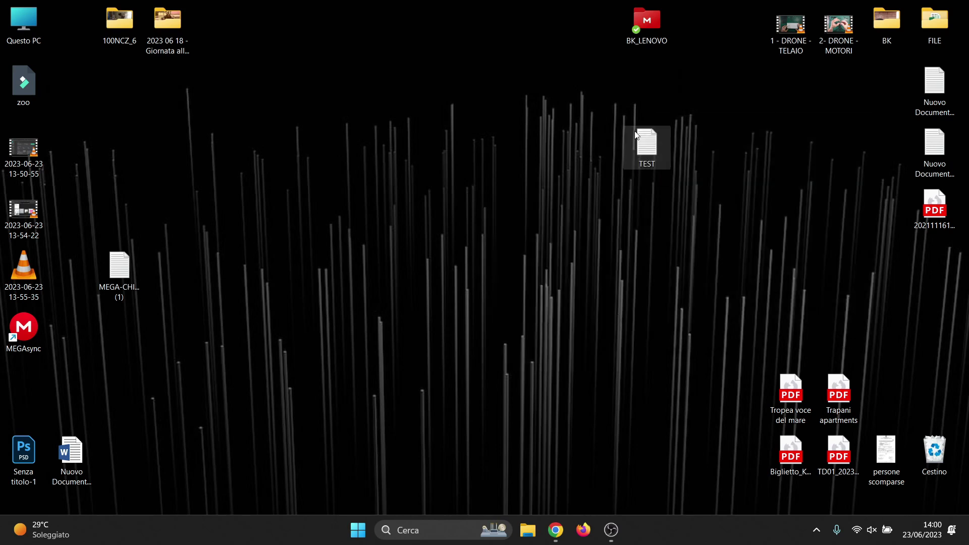
Type test_1 into TEST.txt and save the changes
key("Return")
type("test_1")
key("Return")
left_click(558, 141)
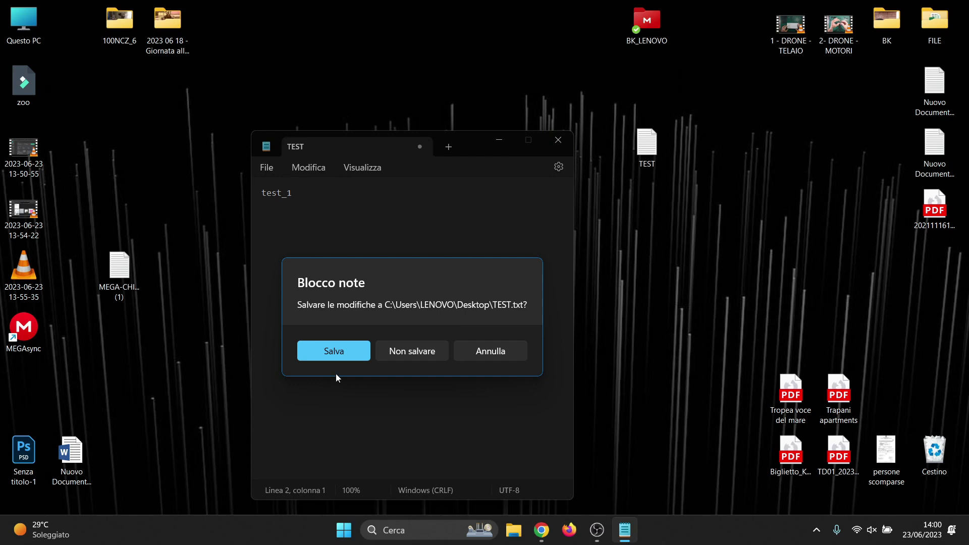
left_click(336, 355)
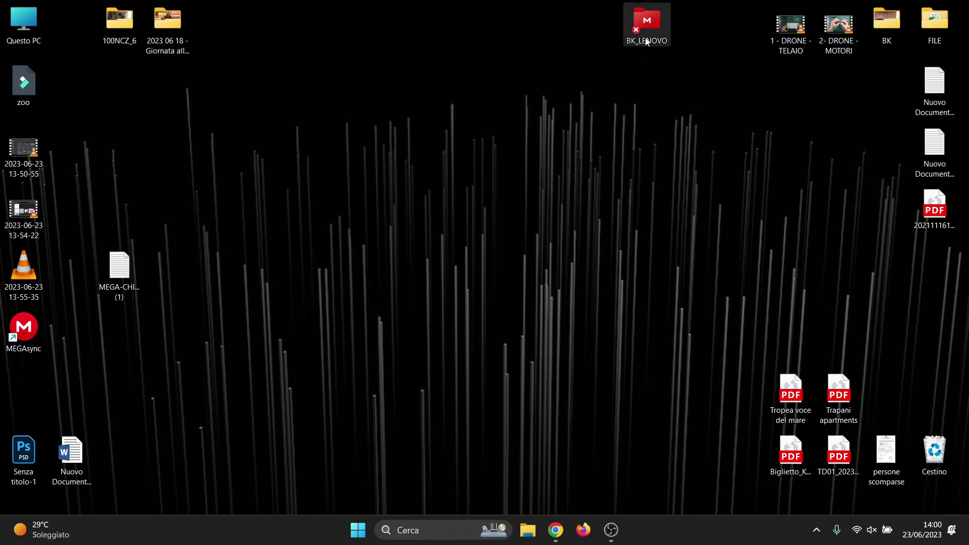
Open TEST.txt in MEGA's cloud BK_LENOVO folder to confirm it reads test_1
left_click(556, 530)
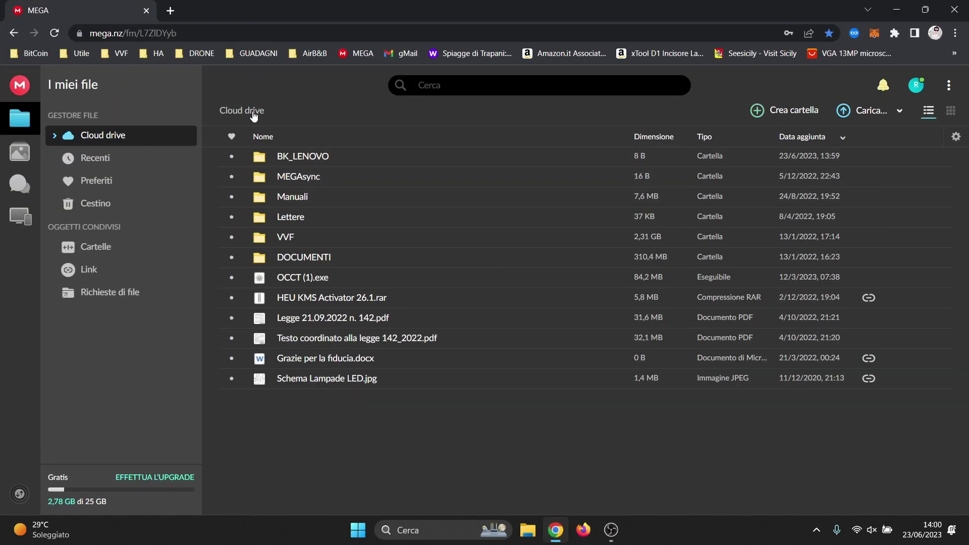
left_click(305, 159)
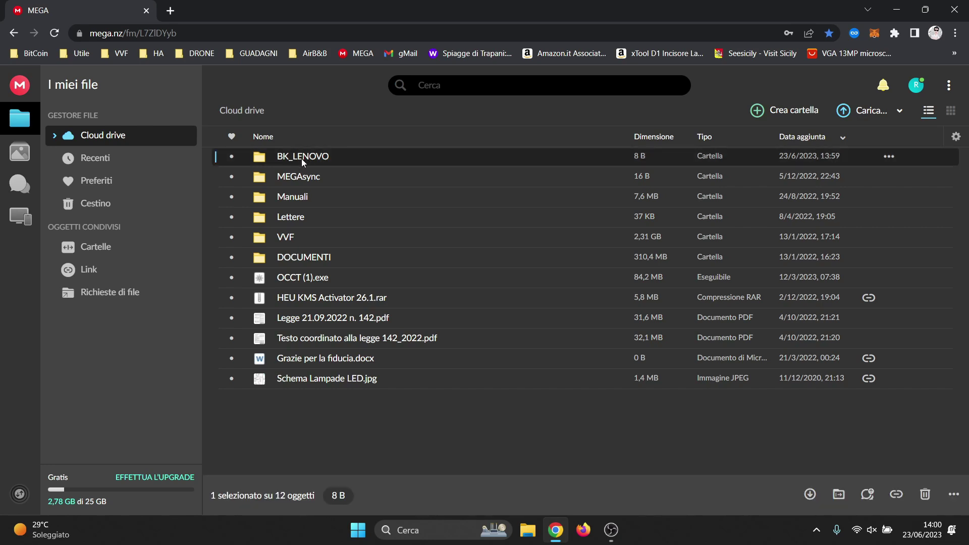
double_click(317, 159)
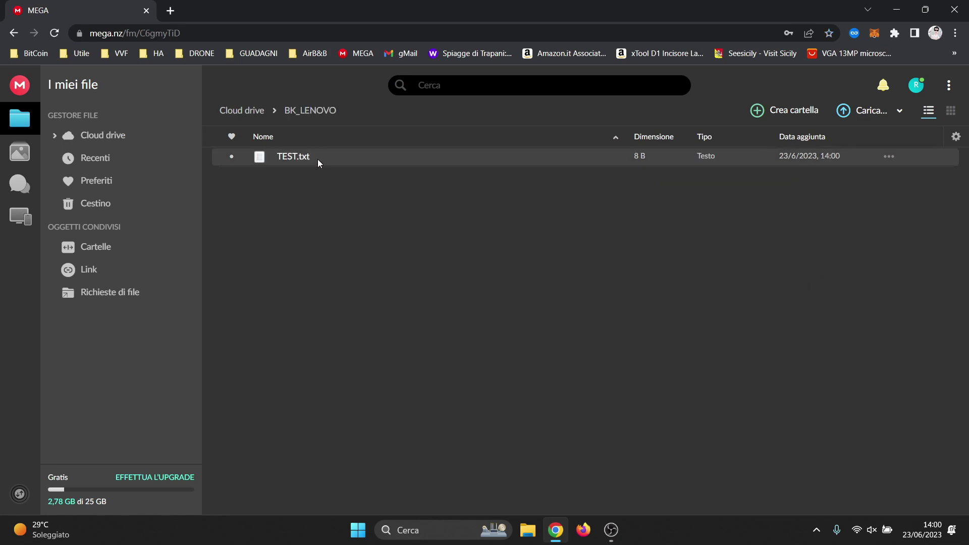
double_click(286, 164)
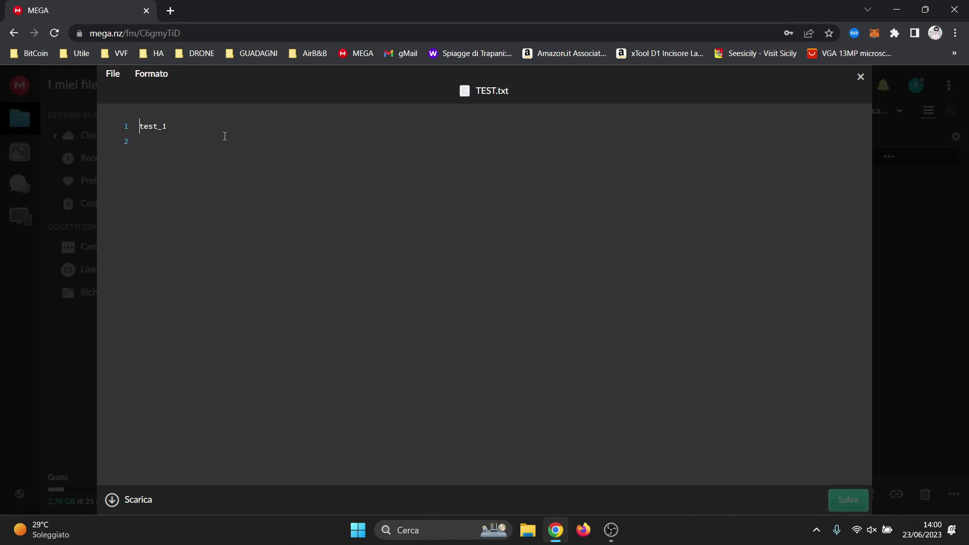
Close the online viewer, hide Chrome, and open the local BK_LENOVO desktop folder
left_click(861, 77)
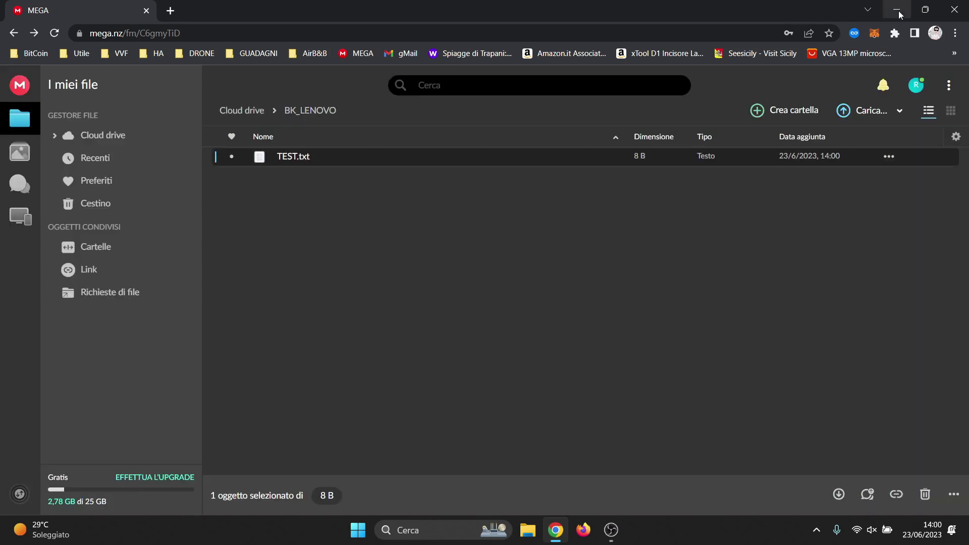
left_click(897, 10)
double_click(647, 23)
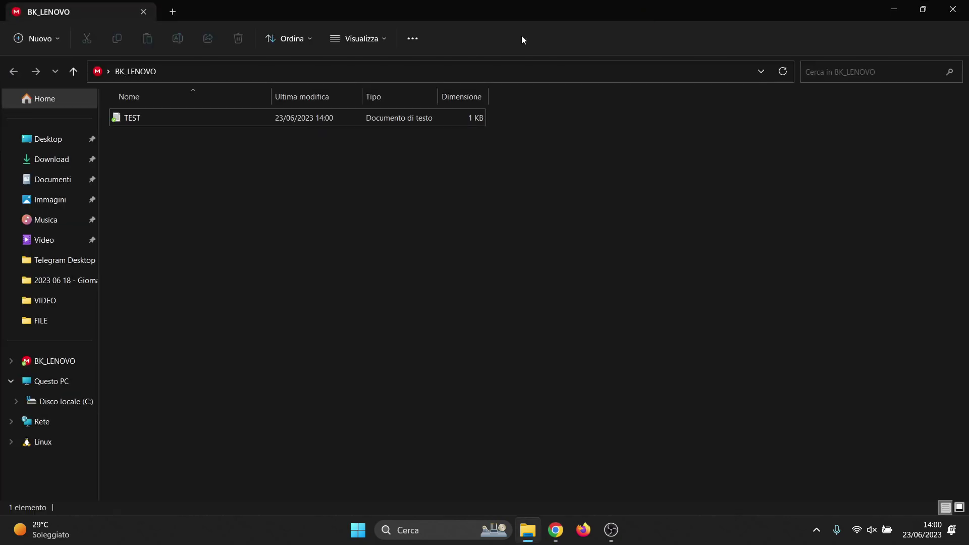
Add a test_2 line to the local TEST file, save it, and return to the MEGA page
double_click(169, 123)
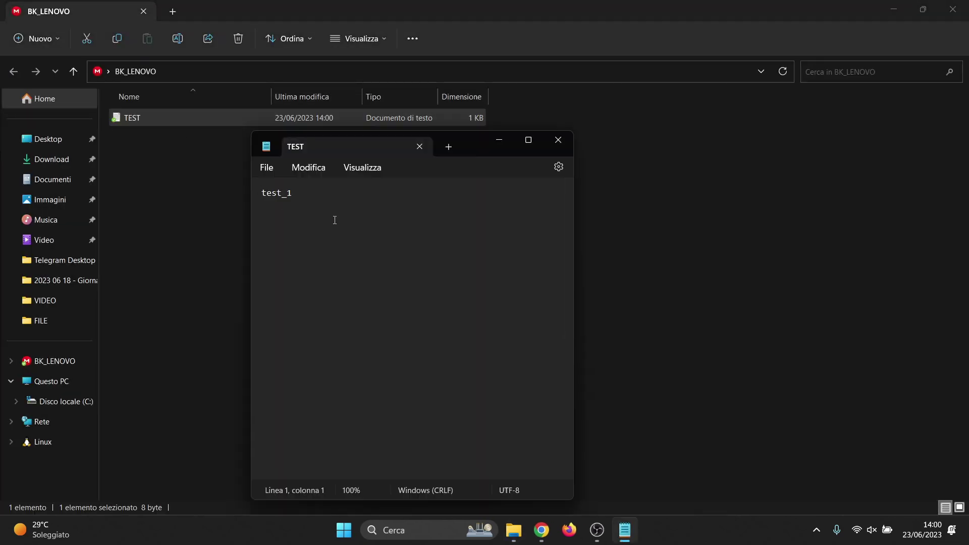
key("Return")
key("BackSpace")
type("test_2")
left_click(559, 140)
left_click(341, 350)
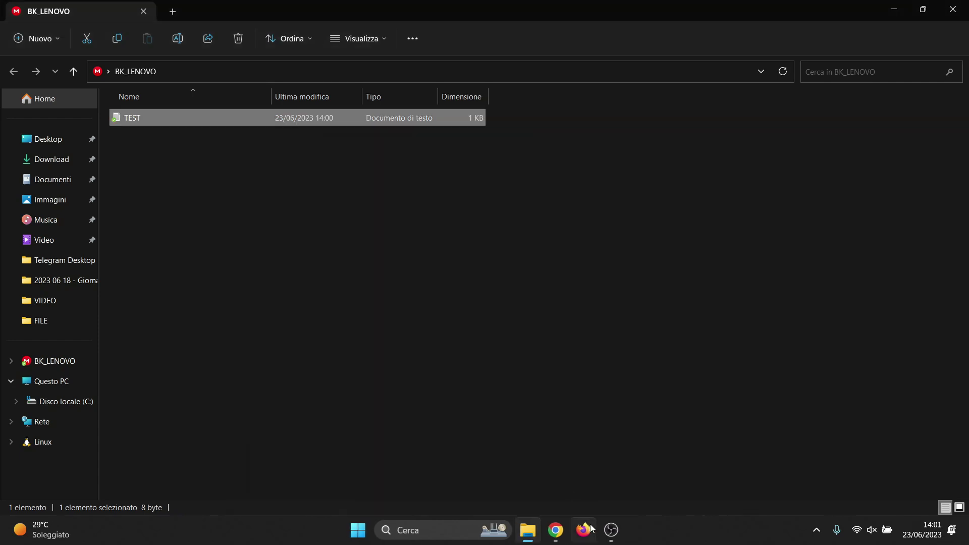
left_click(556, 529)
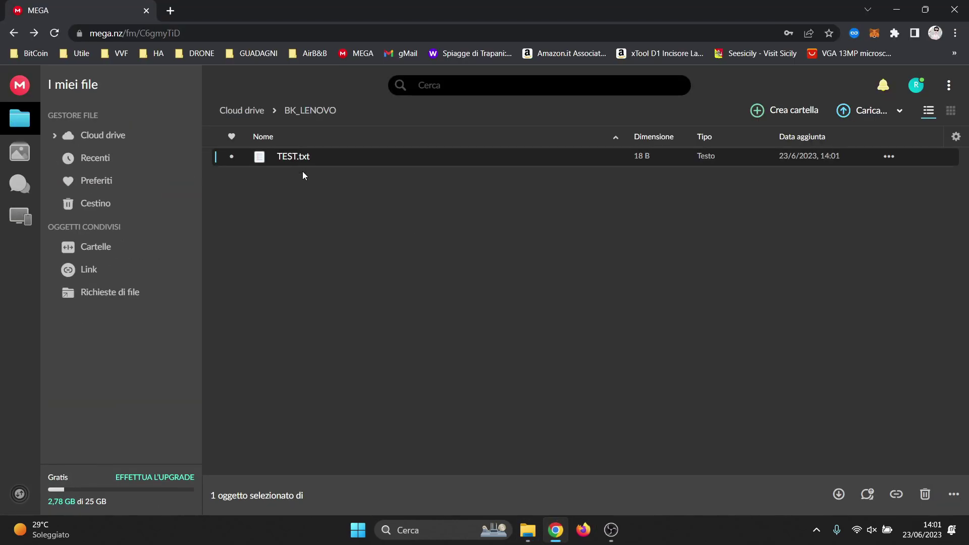
View the updated cloud TEST.txt showing test_1 and test_2, then return to the desktop
double_click(298, 152)
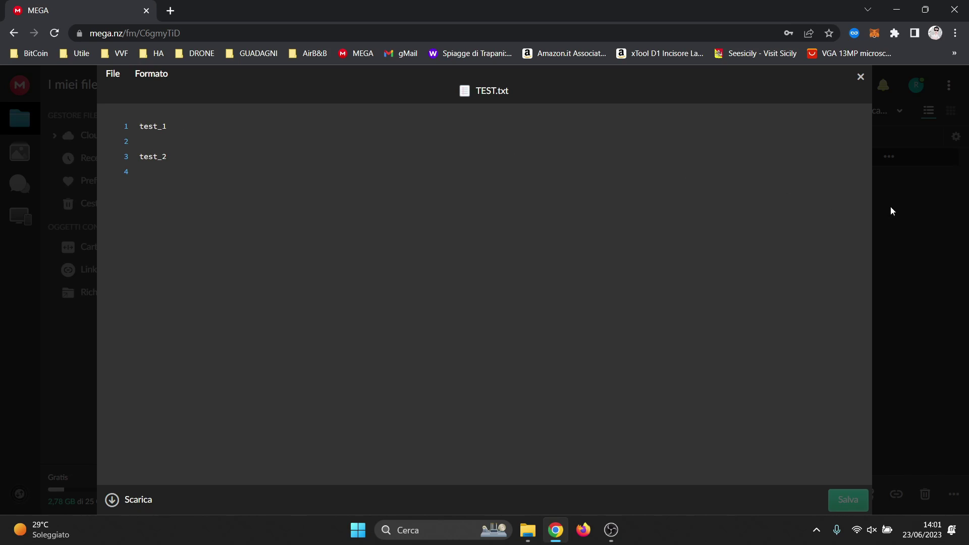
key("super+d")
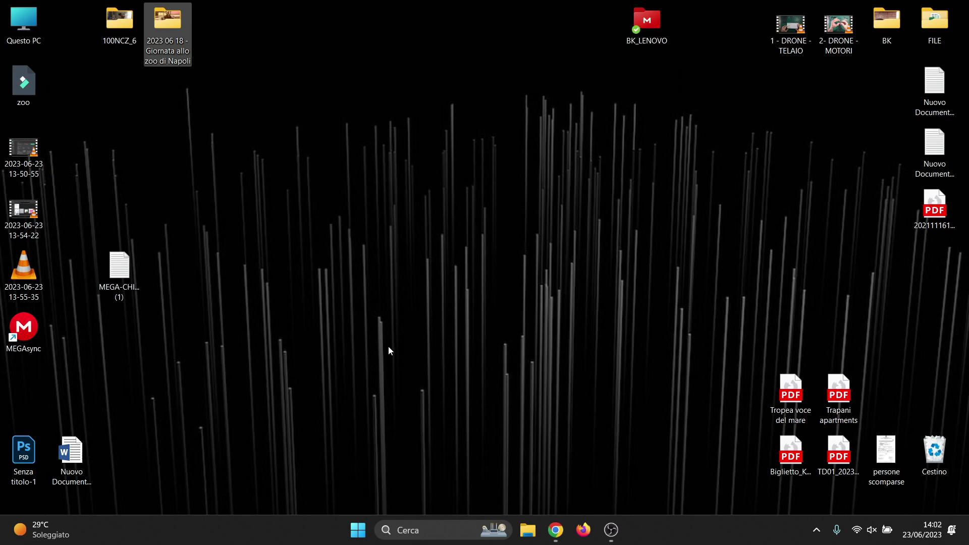
left_click(588, 283)
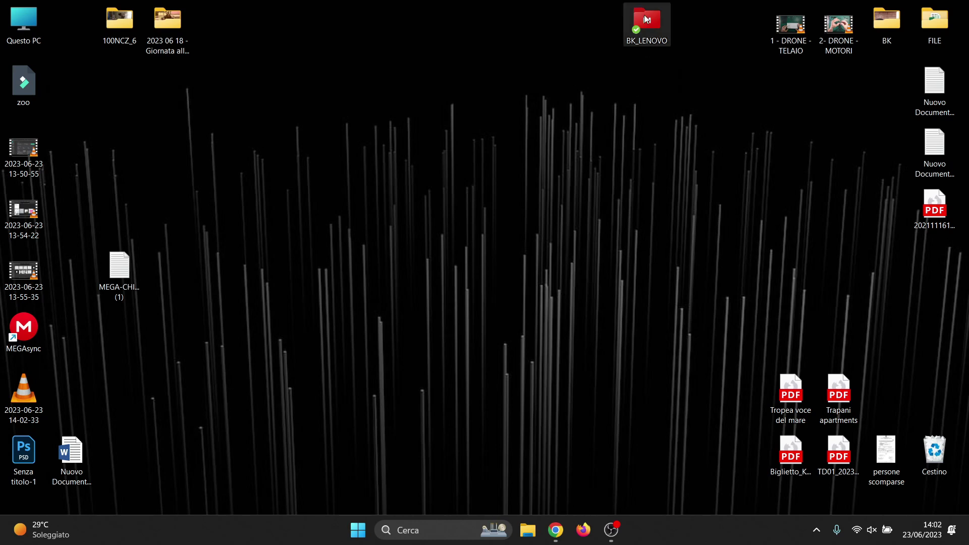